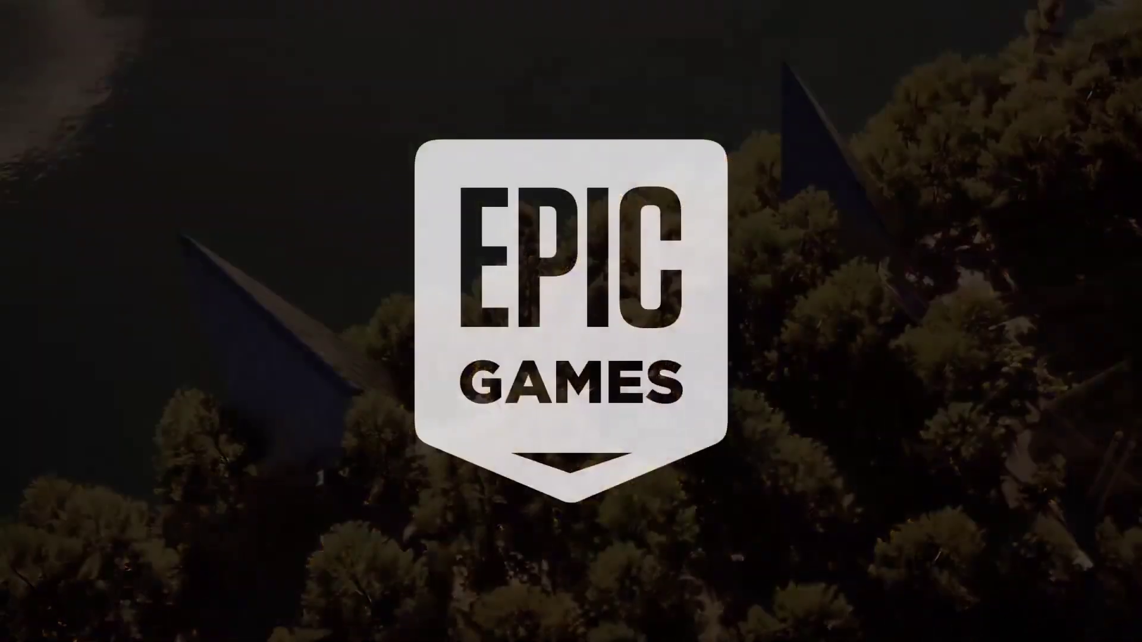
Launch Twinmotion 2020.1 from the desktop
key("Escape")
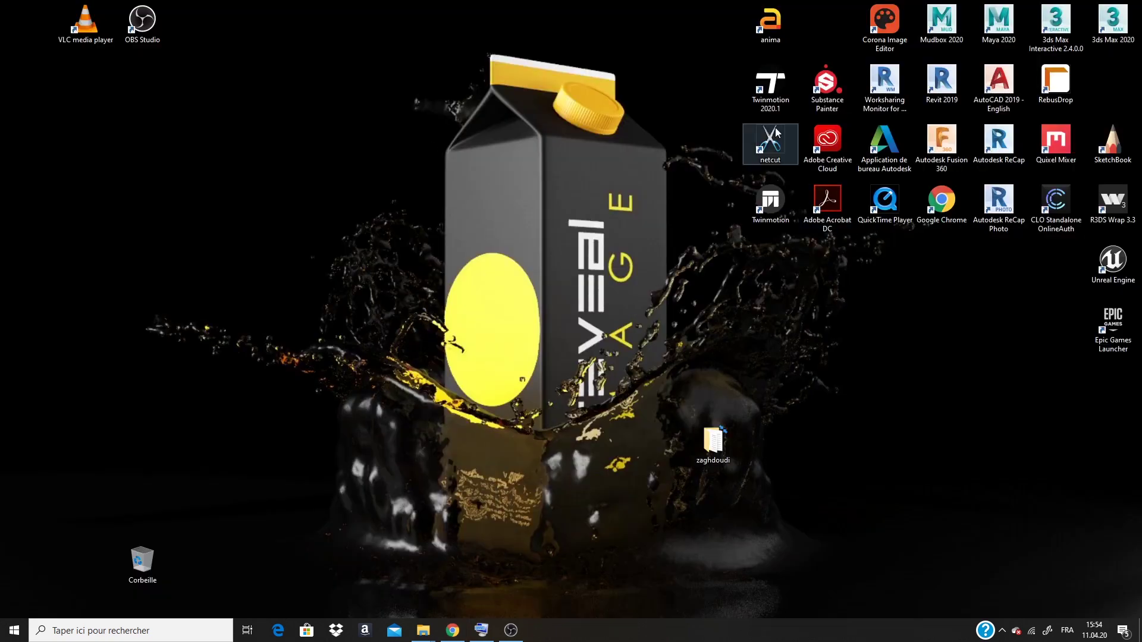
double_click(784, 99)
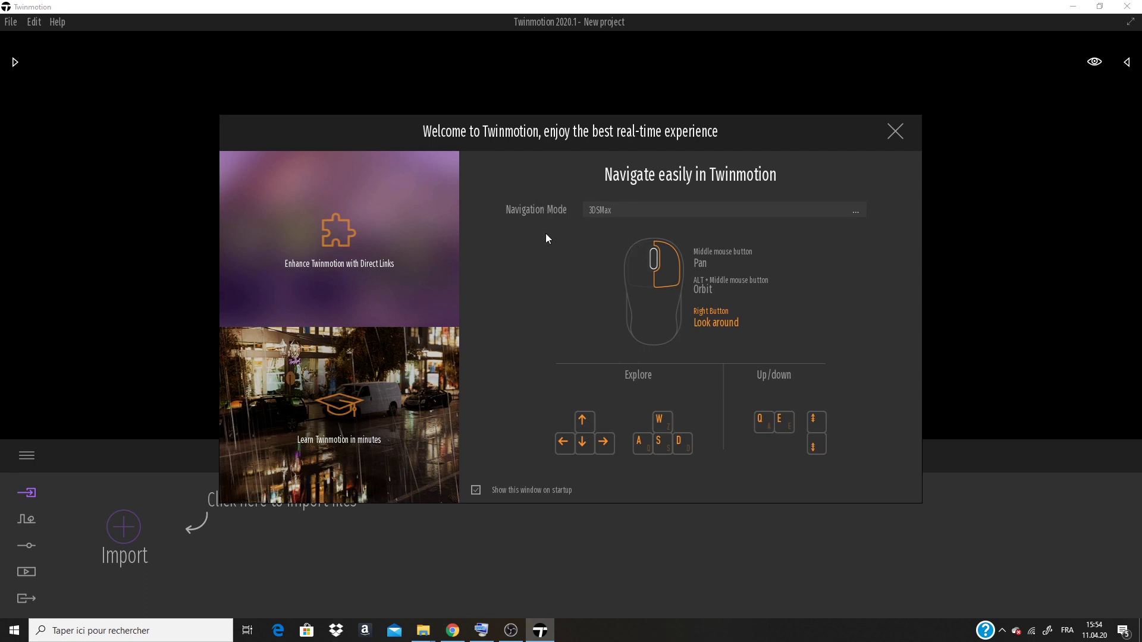
Try the Twinmotion navigation mode, set it back to 3DSMax and close the welcome window
mouse_move(665, 133)
left_mouse_down()
mouse_move(675, 133)
mouse_move(644, 141)
mouse_move(670, 150)
mouse_move(664, 161)
mouse_move(666, 139)
left_mouse_up()
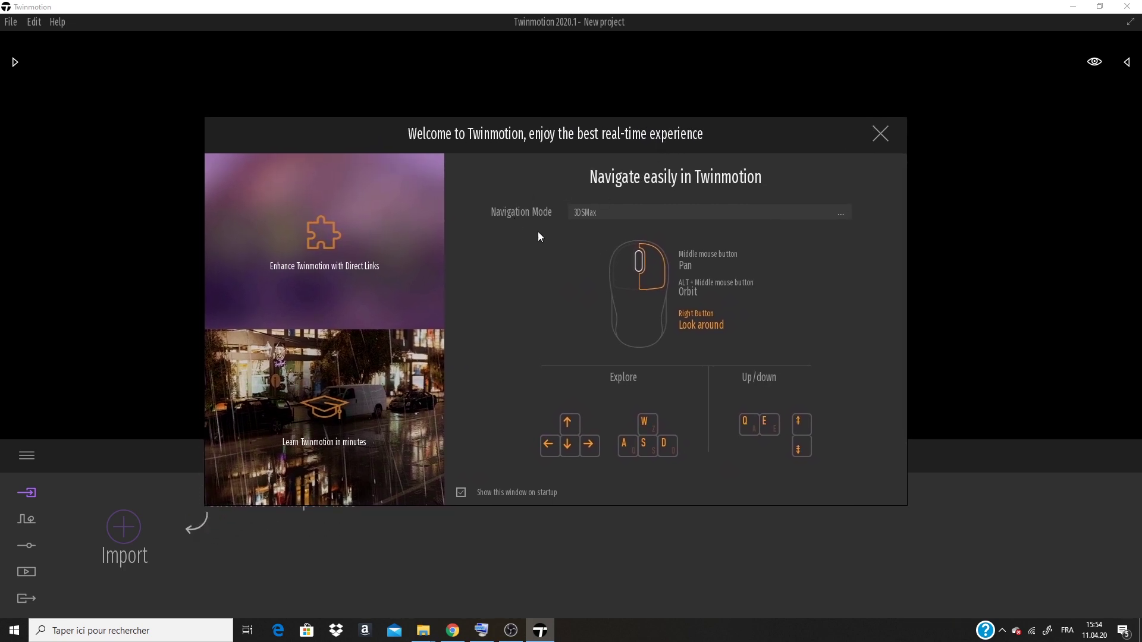
left_click(600, 213)
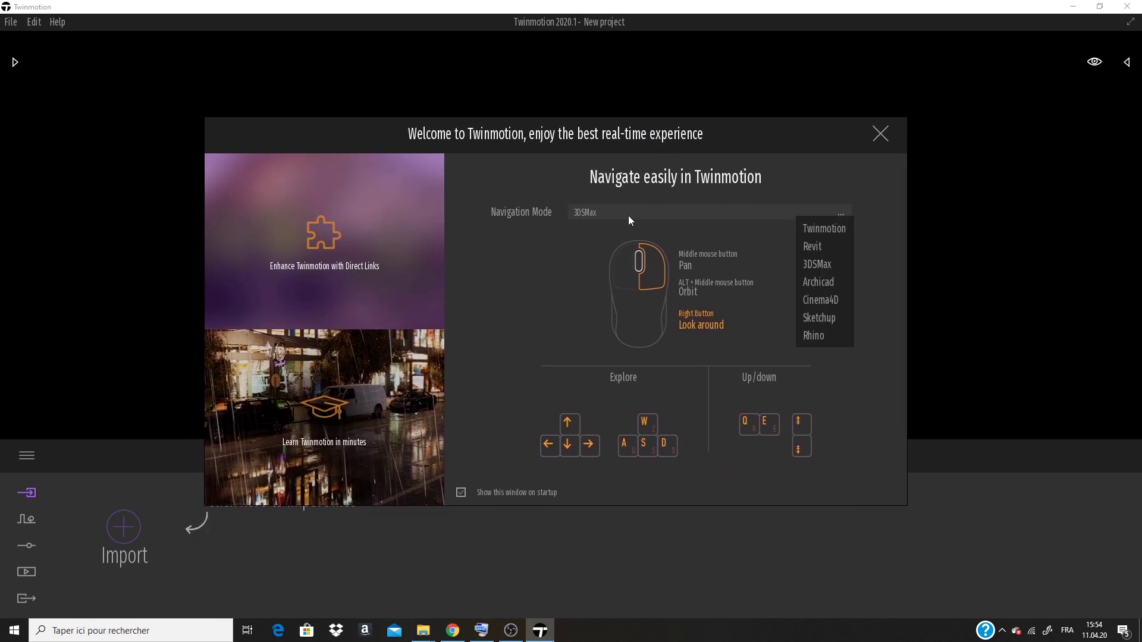
left_click(818, 230)
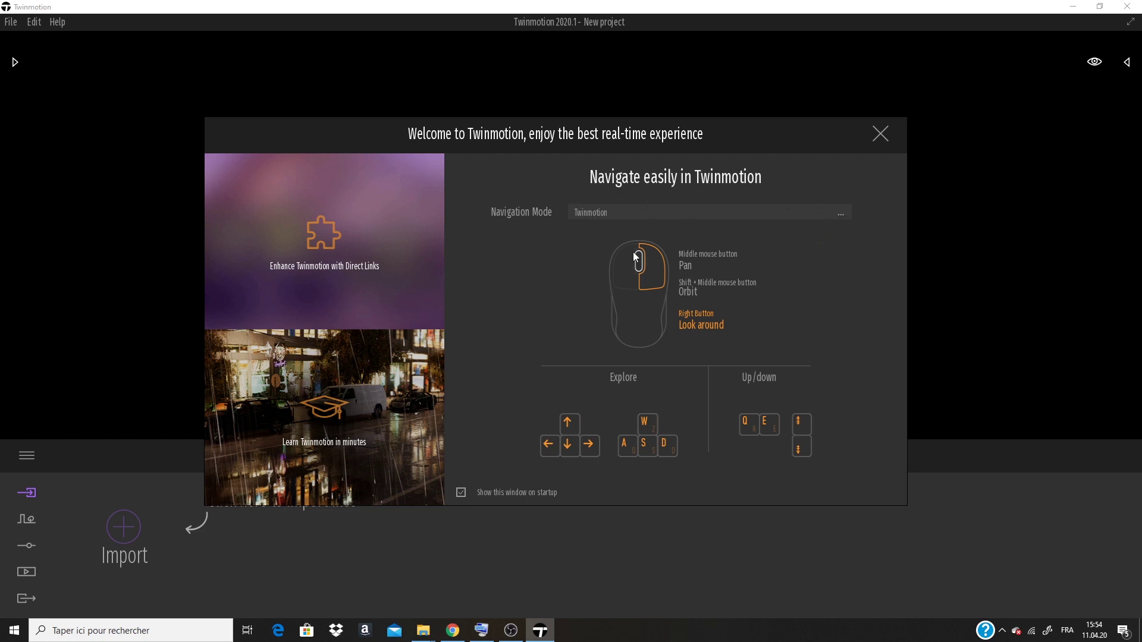
left_click(644, 211)
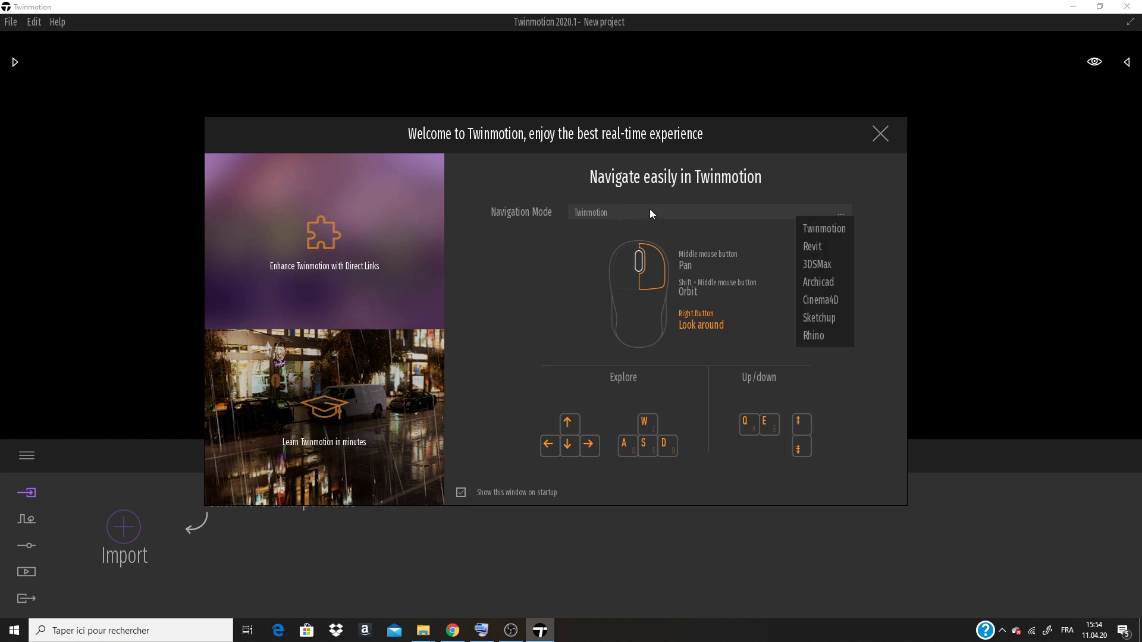
left_click(813, 265)
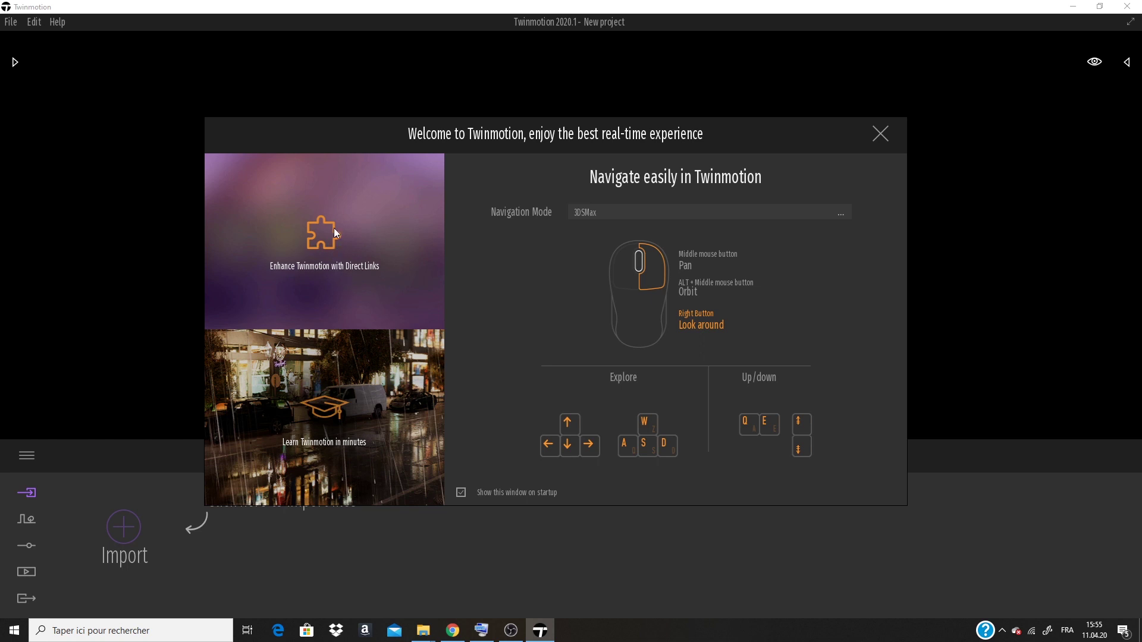
left_click(881, 135)
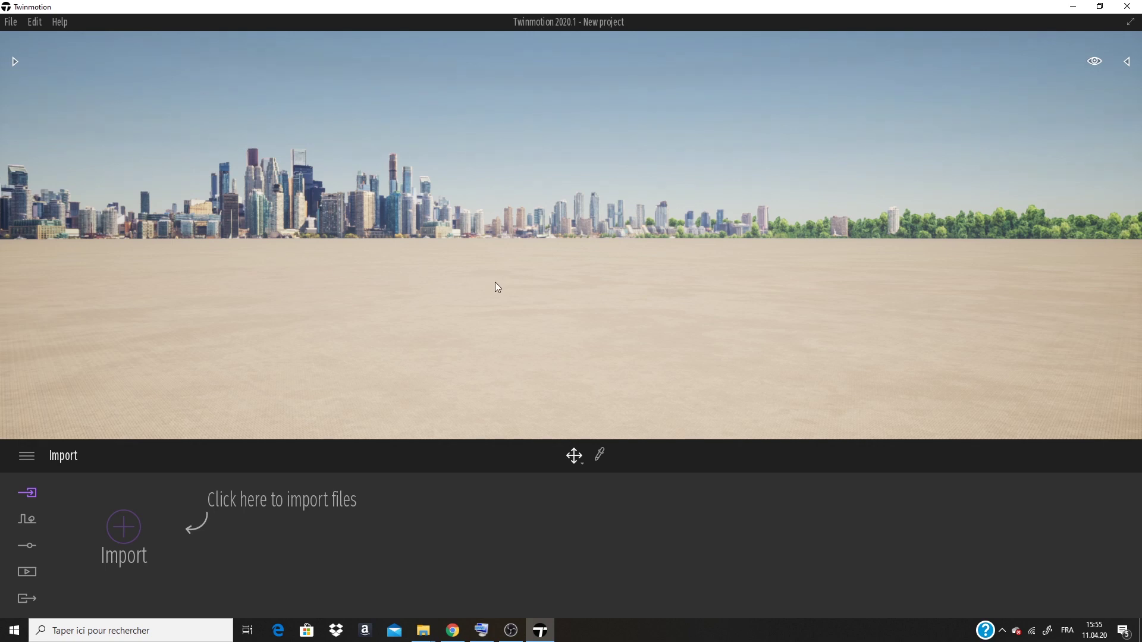
Open the Primitives folder within the Objects category of the library
left_click(15, 62)
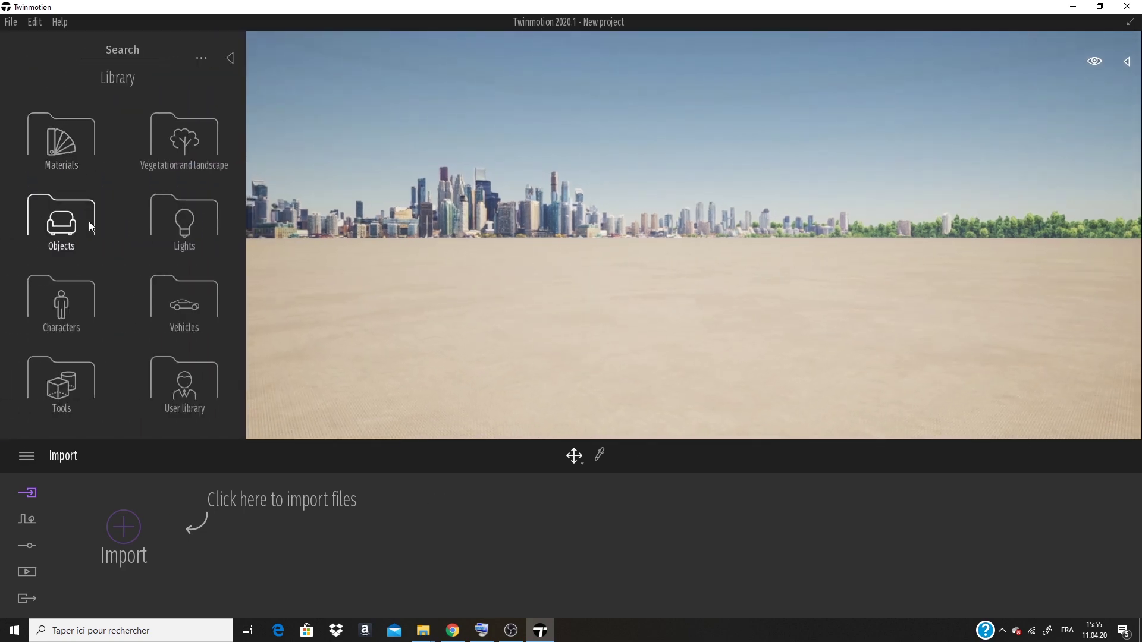
left_click(63, 226)
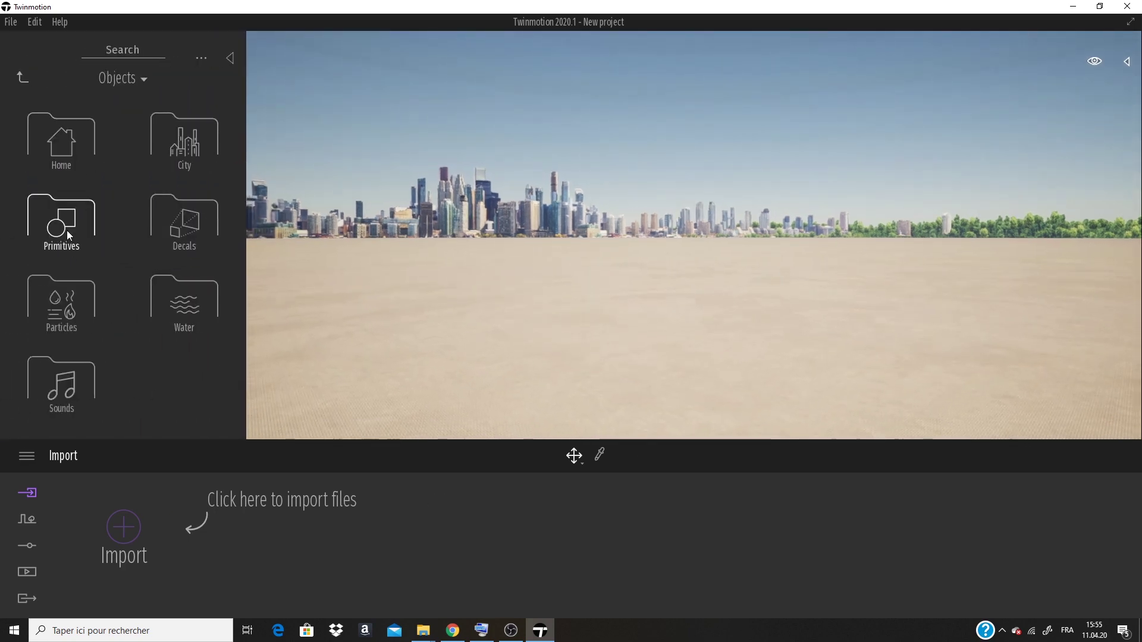
left_click(65, 148)
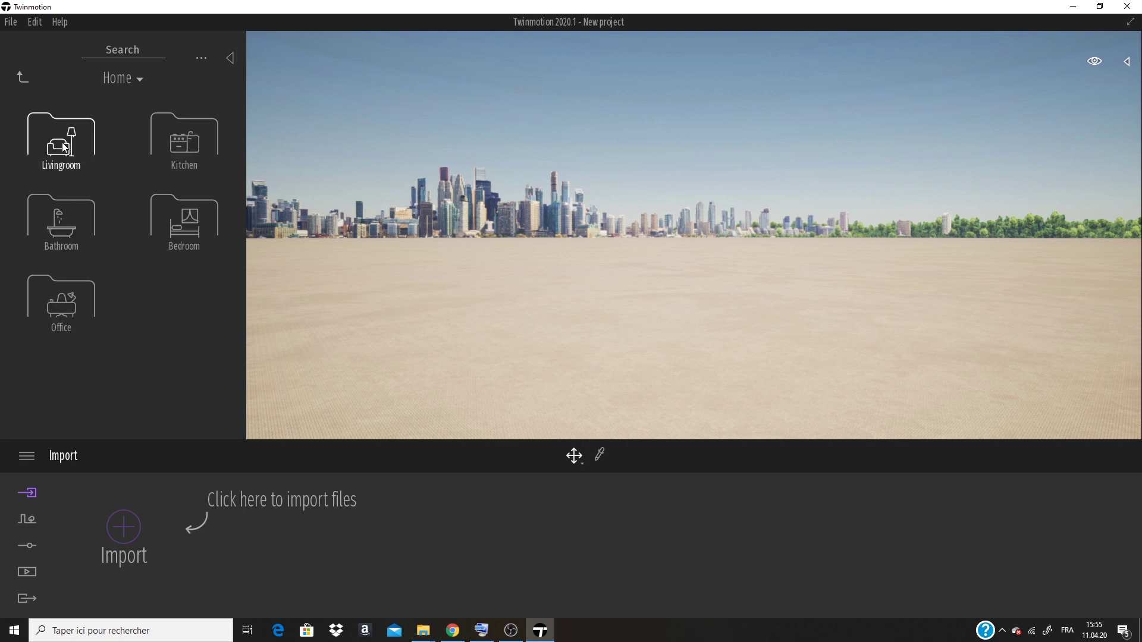
left_click(22, 76)
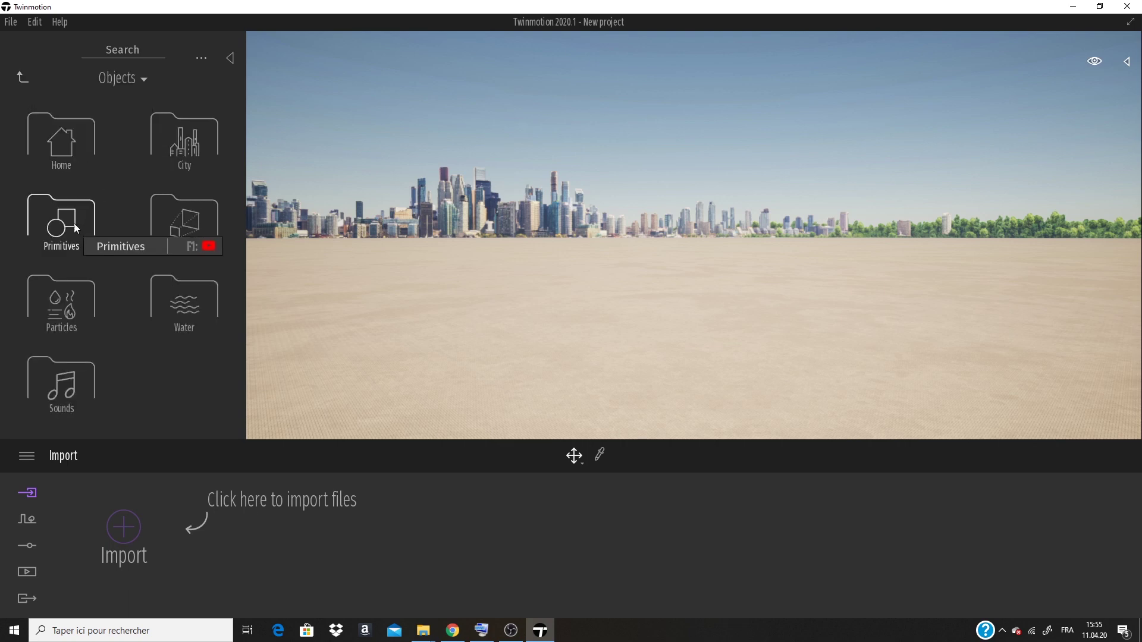
left_click(71, 217)
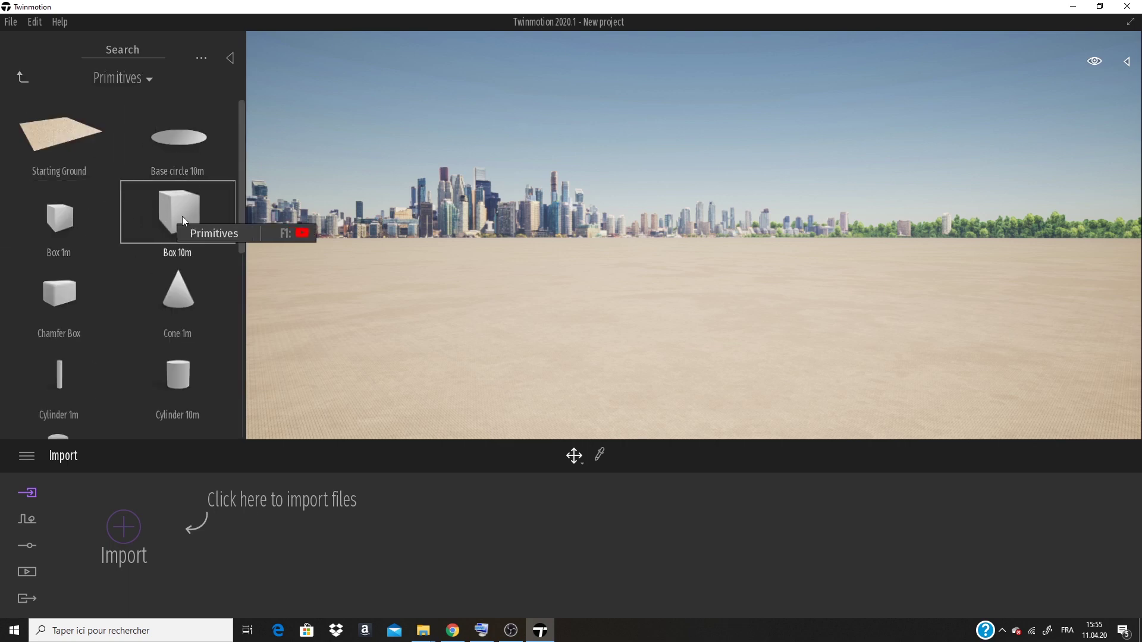
Place four Box 10m primitives spread apart on the ground and end the placement
left_click_drag(178, 214, 641, 359)
left_click(639, 355)
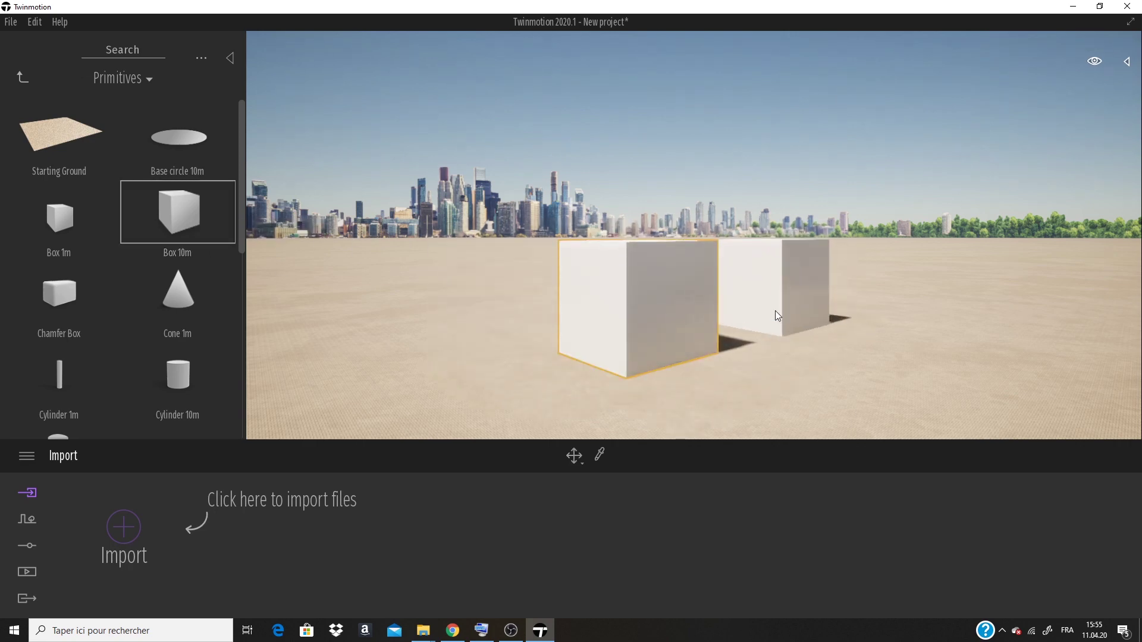
left_click_drag(640, 194, 187, 201)
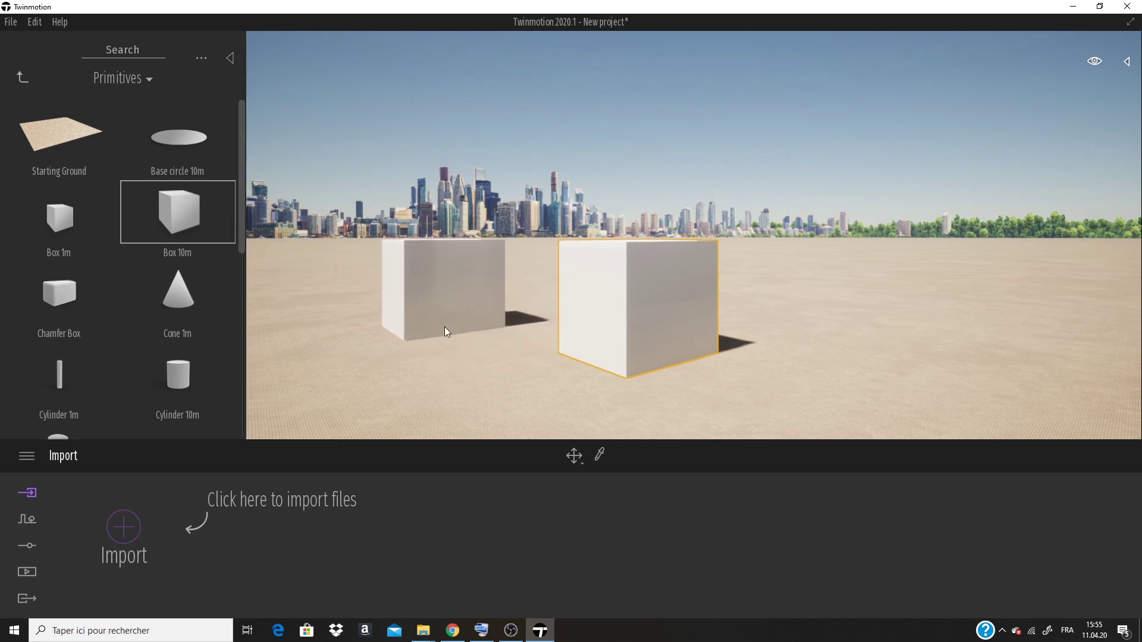
left_click(444, 326)
left_click_drag(850, 334, 751, 251, "alt")
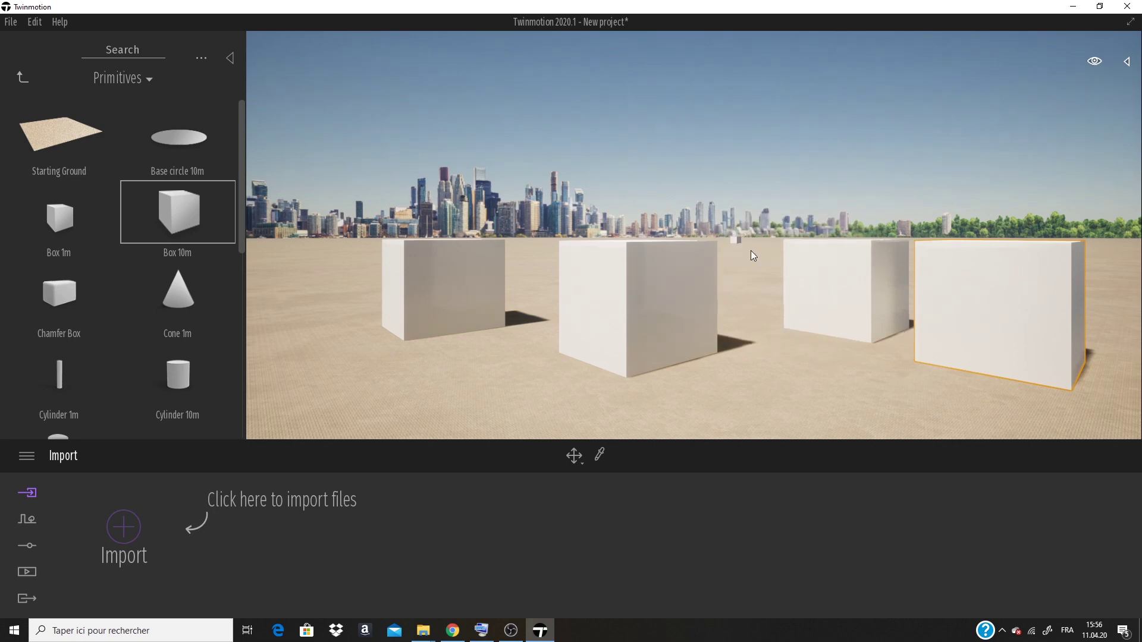
left_click_drag(763, 325, 755, 312, "alt")
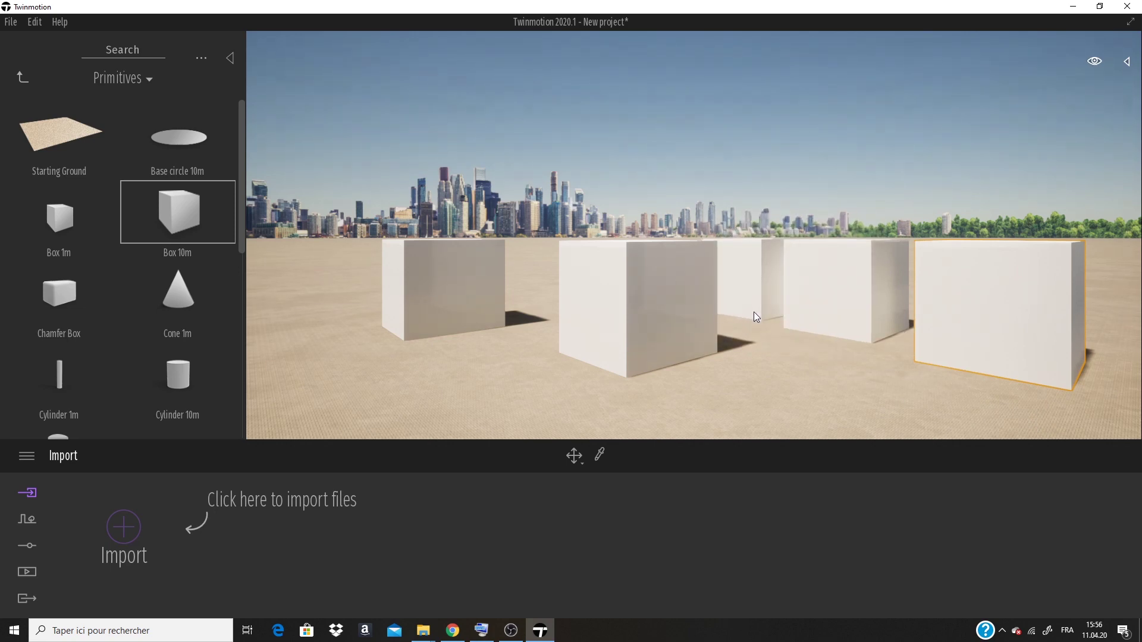
key("Escape")
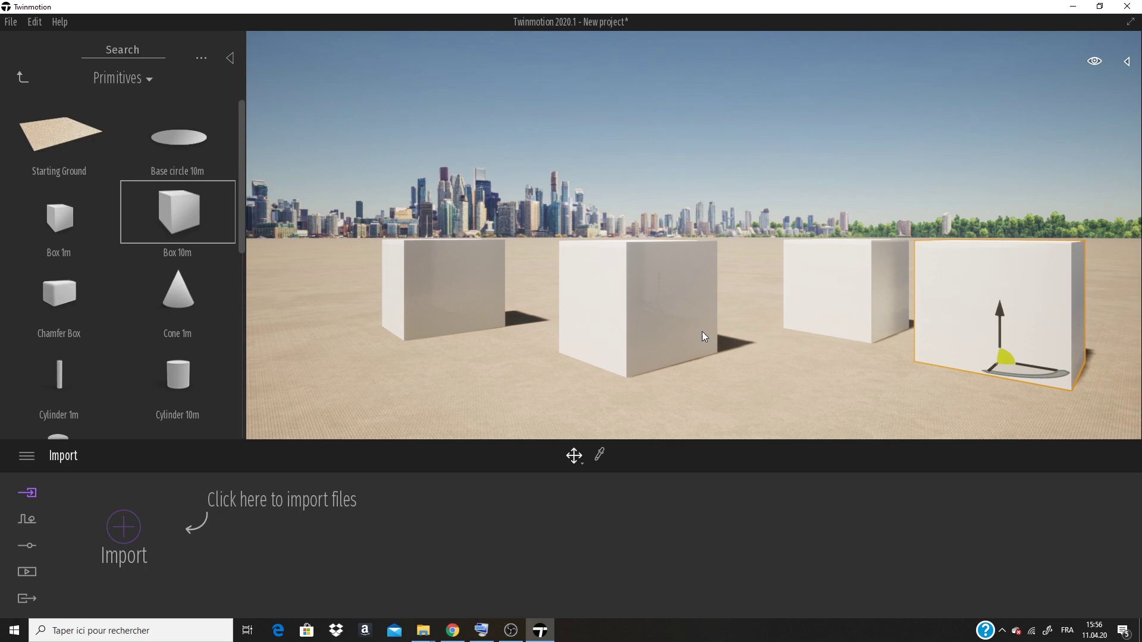
Examine the four placed boxes and the selected box's move gizmo from several sides and heights
middle_click_drag(905, 337, 761, 393)
right_click_drag(951, 286, 916, 312)
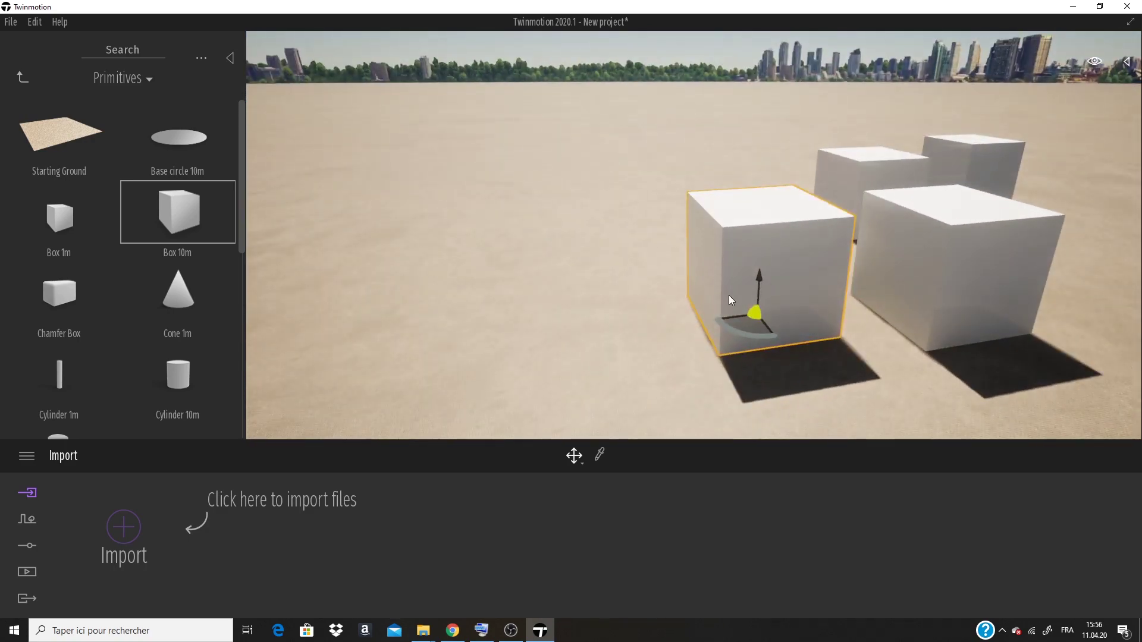
middle_click_drag(740, 290, 833, 265, "shift")
mouse_move(738, 291)
right_mouse_down()
mouse_move(773, 292)
mouse_move(785, 262)
mouse_move(761, 294)
mouse_move(731, 290)
right_mouse_up()
middle_click_drag(774, 260, 1140, 264, "shift")
middle_click_drag(1033, 249, 1058, 230, "shift")
middle_click_drag(854, 253, 872, 251)
right_click_drag(872, 251, 748, 269)
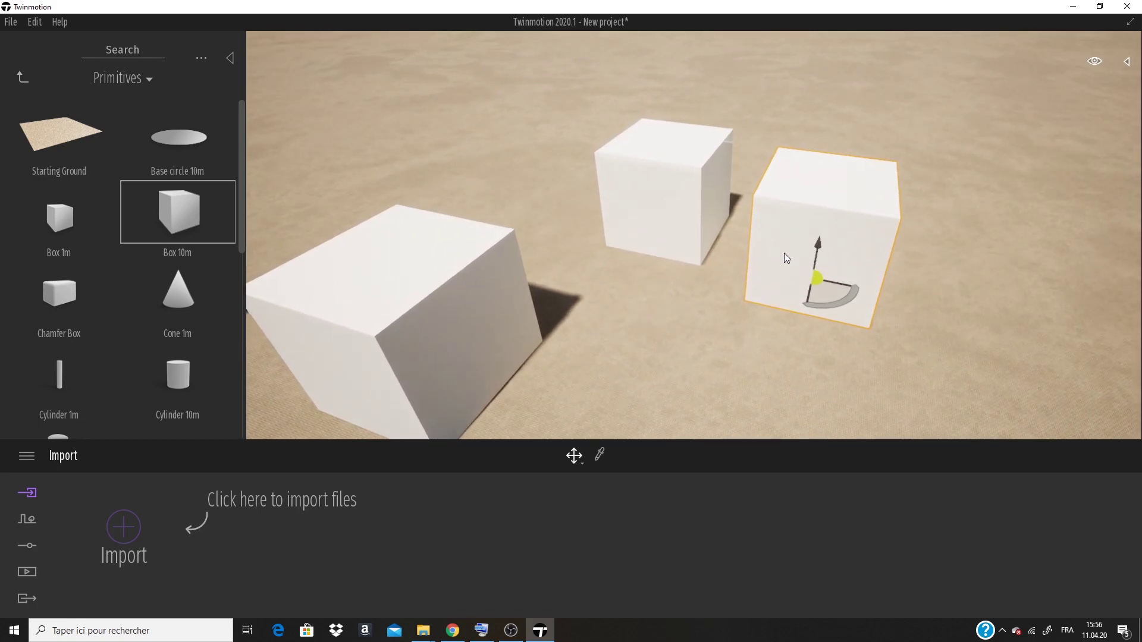
middle_click_drag(774, 288, 702, 225, "shift")
middle_click_drag(965, 268, 835, 191)
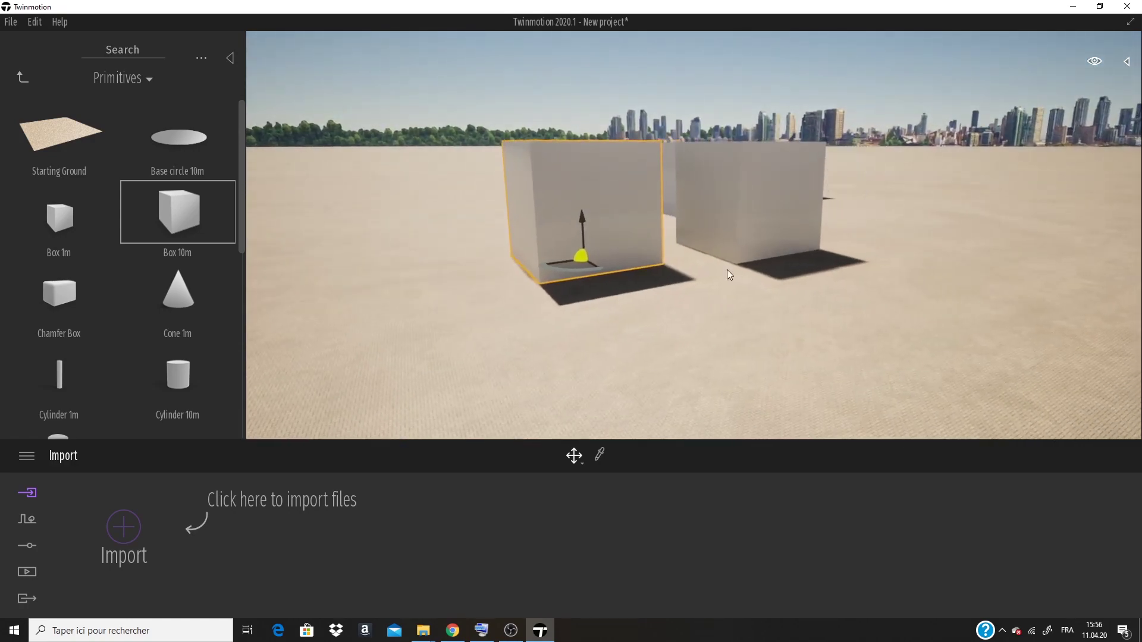
middle_click_drag(642, 262, 639, 328, "shift")
left_click(578, 231)
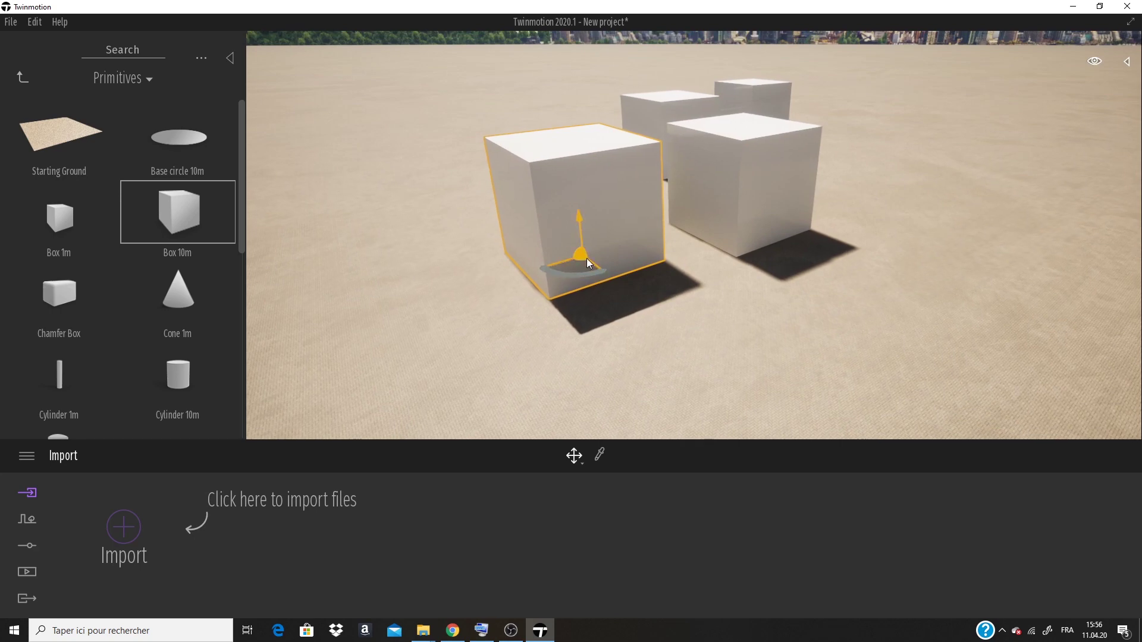
middle_click_drag(587, 258, 587, 279)
mouse_move(595, 287)
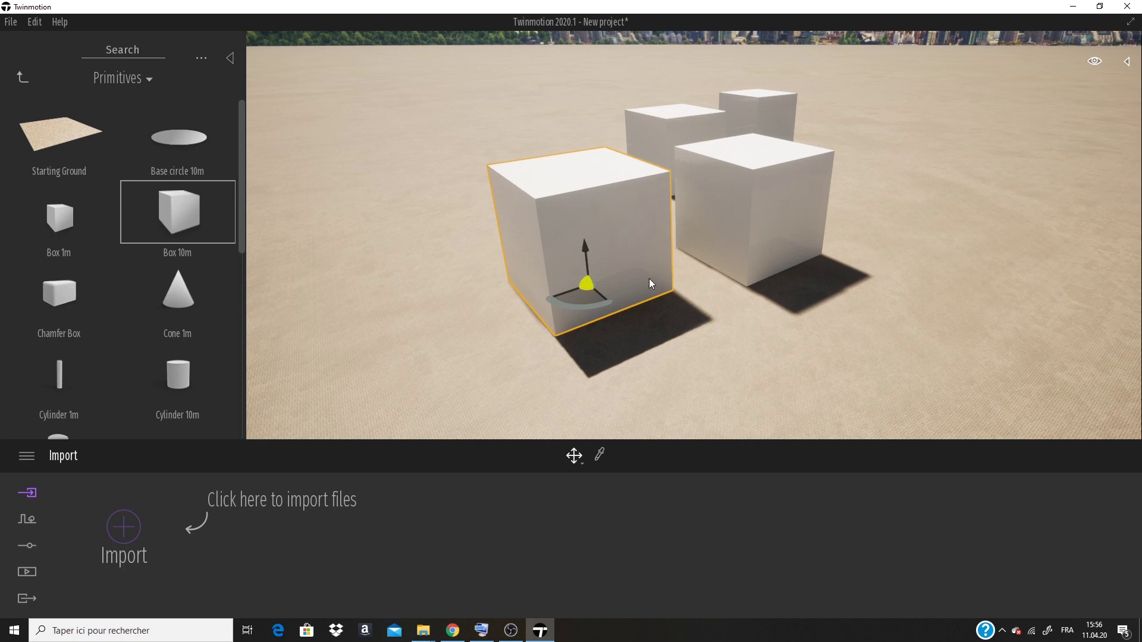
middle_click_drag(649, 278, 589, 253)
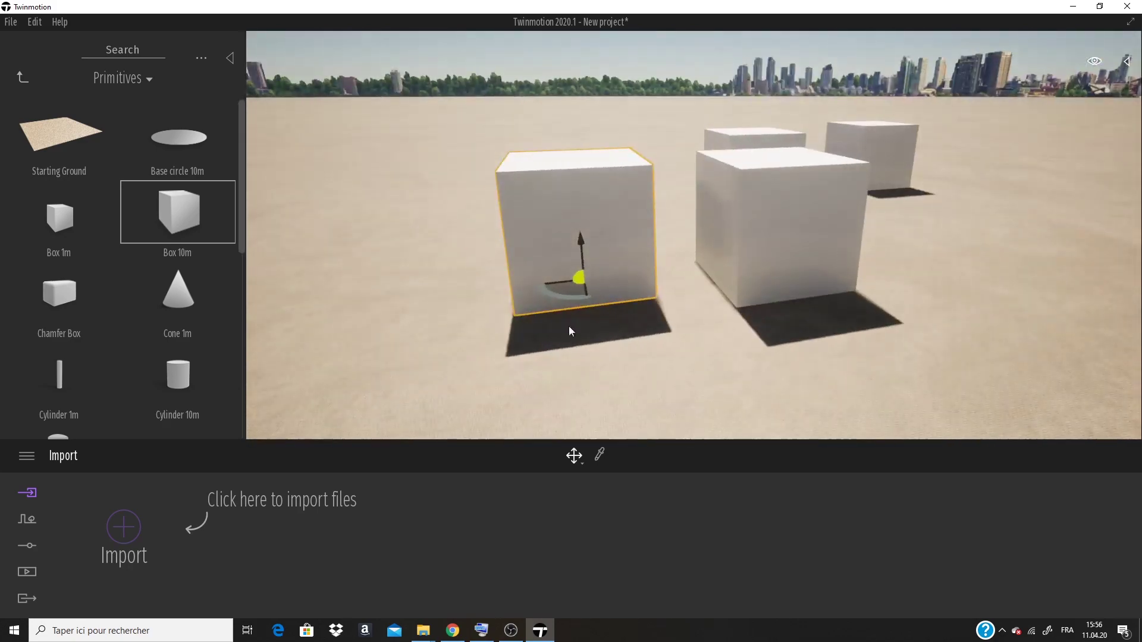
Cycle the selected box's transform gizmo through Move, Rotate and Scale, leaving Rotate active
left_click(580, 462)
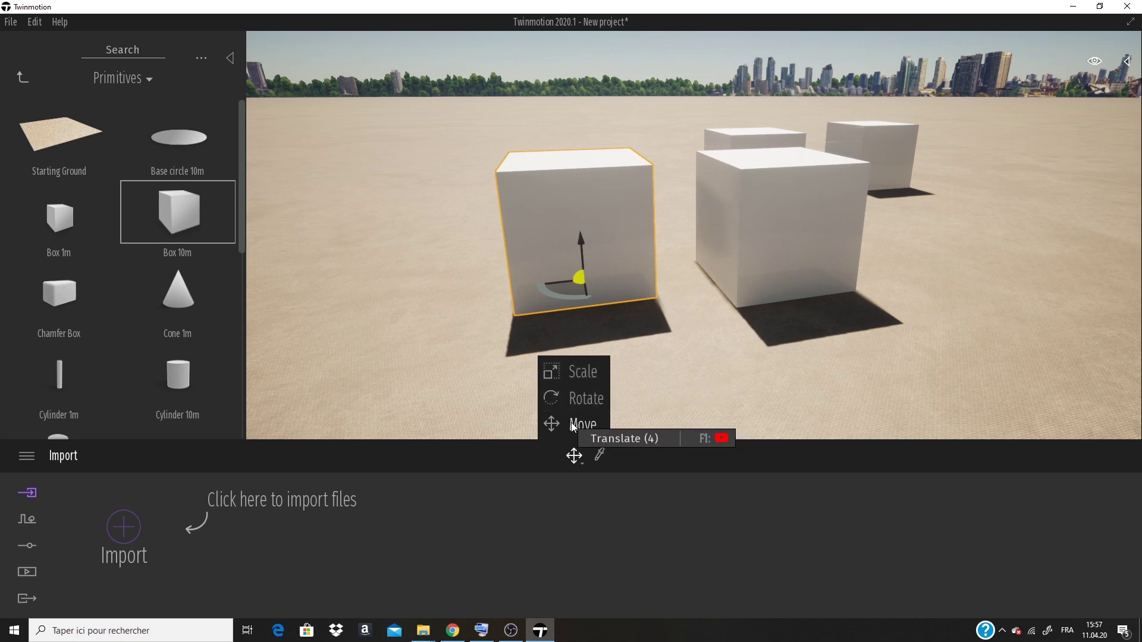
key("5")
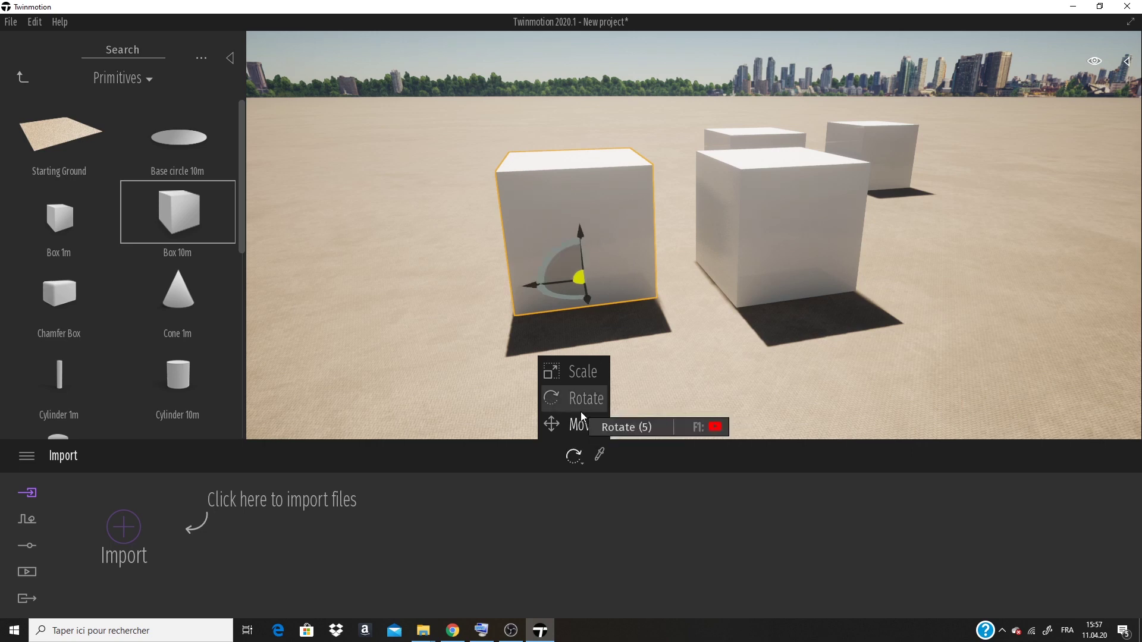
key("6")
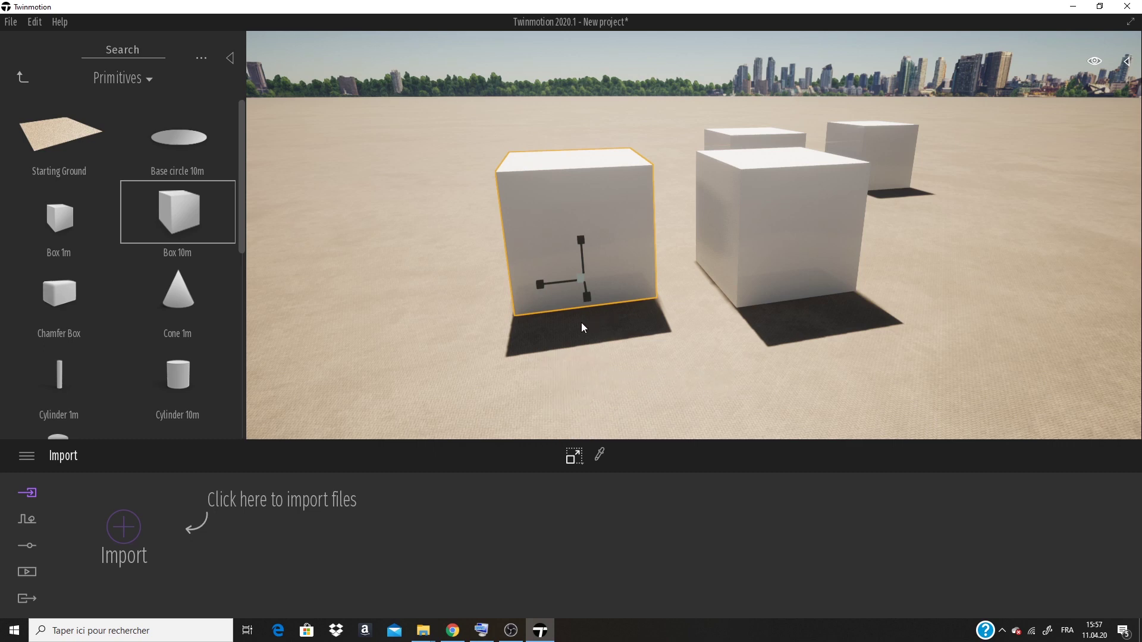
key("4")
key("5")
key("6")
key("5")
key("4")
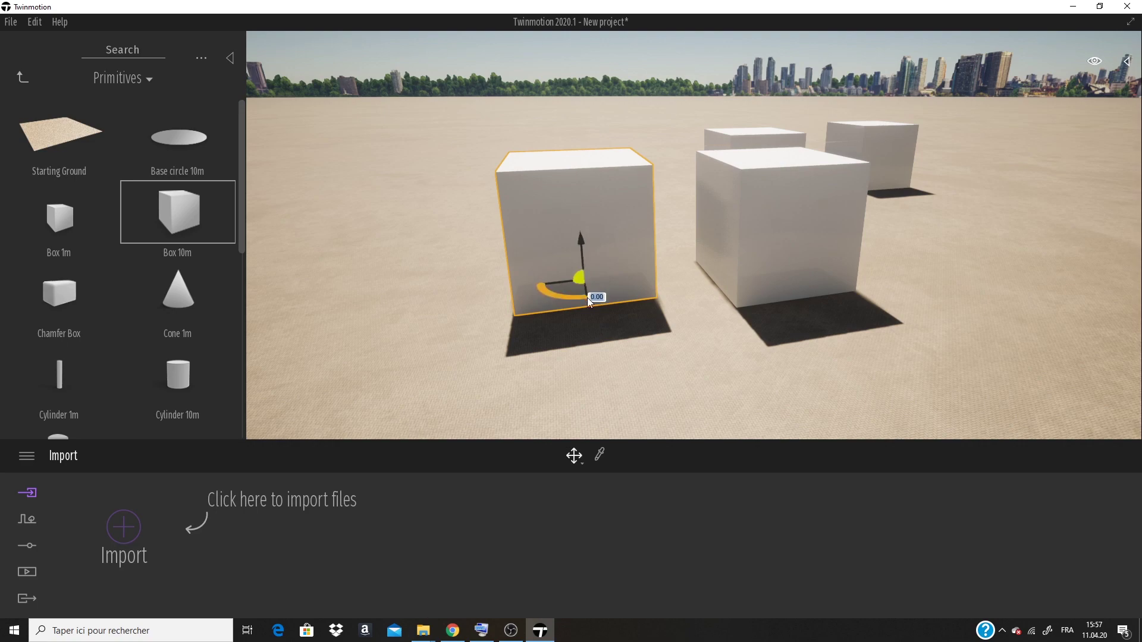
key("5")
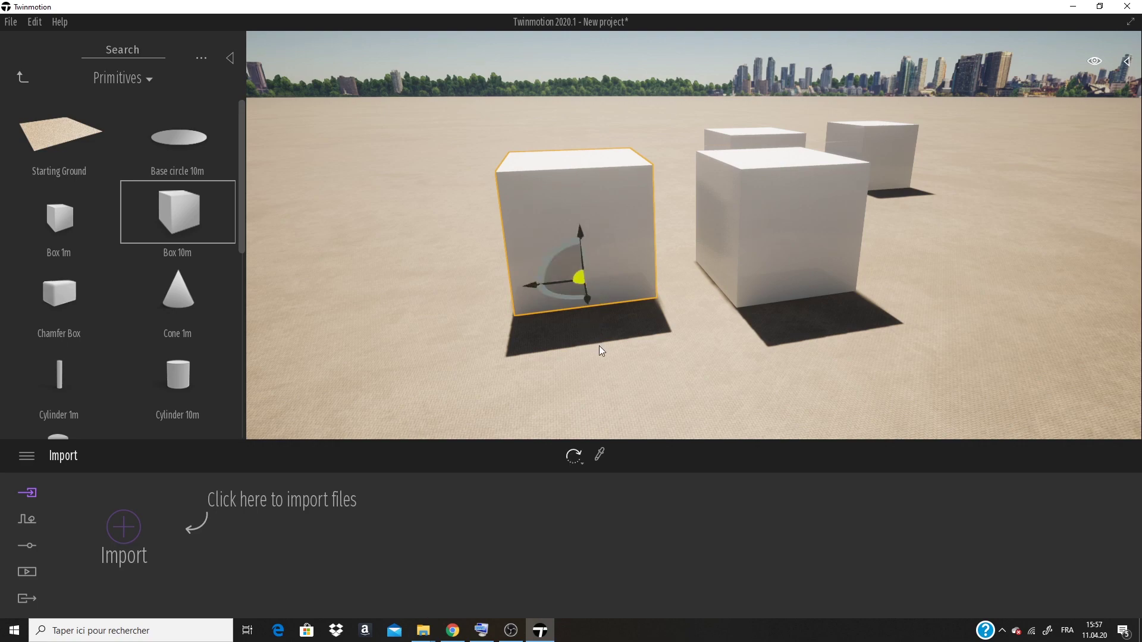
Move the selected box along the ground away from the other boxes and raise it slightly above the ground
right_click_drag(598, 345, 586, 322)
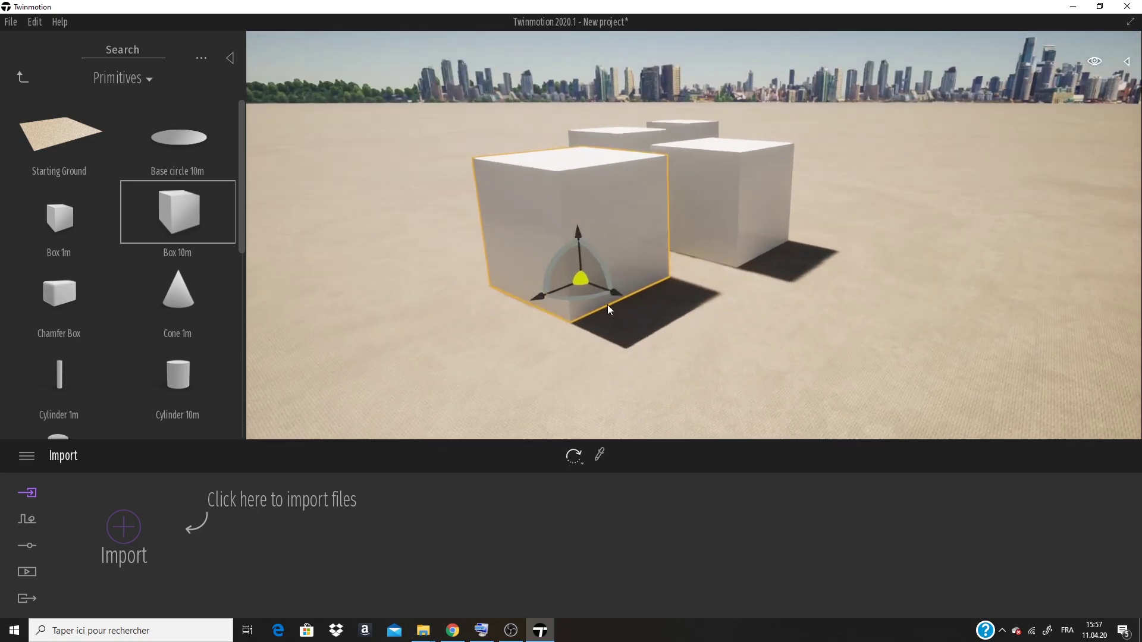
left_click_drag(613, 295, 645, 304)
mouse_move(606, 248)
left_mouse_down()
mouse_move(608, 219)
mouse_move(606, 243)
left_mouse_up()
left_click_drag(567, 305, 430, 317)
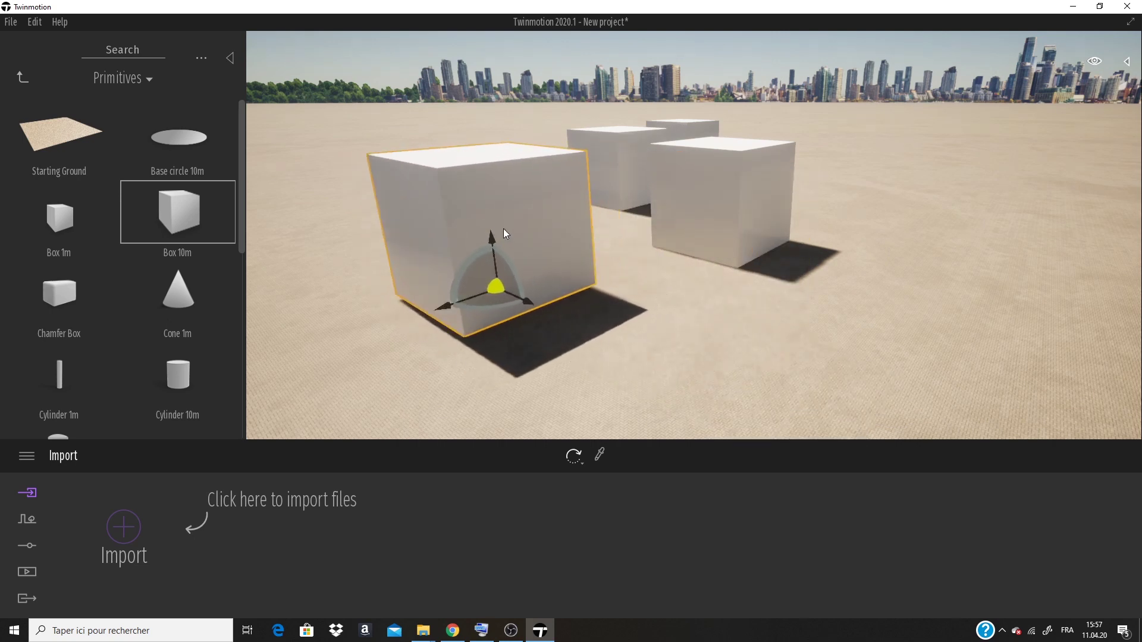
left_click_drag(493, 238, 488, 227)
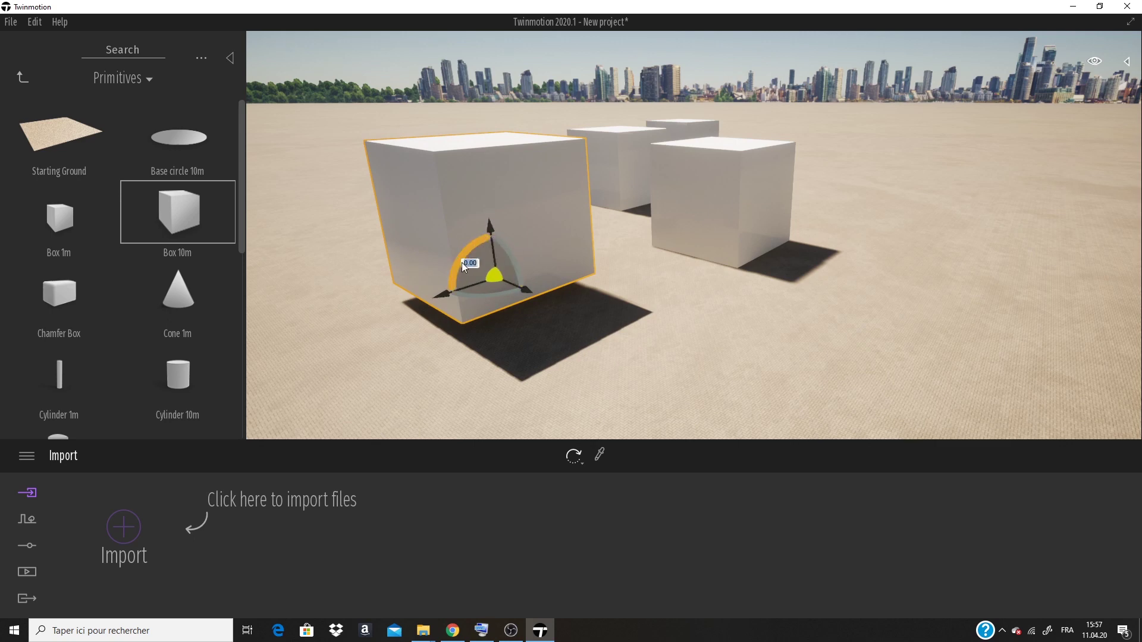
mouse_move(502, 247)
left_mouse_down()
mouse_move(520, 265)
mouse_move(503, 244)
left_mouse_up()
Show the Scenegraph and expand the Statistics to check performance while viewing the boxes from another side
left_click(1128, 63)
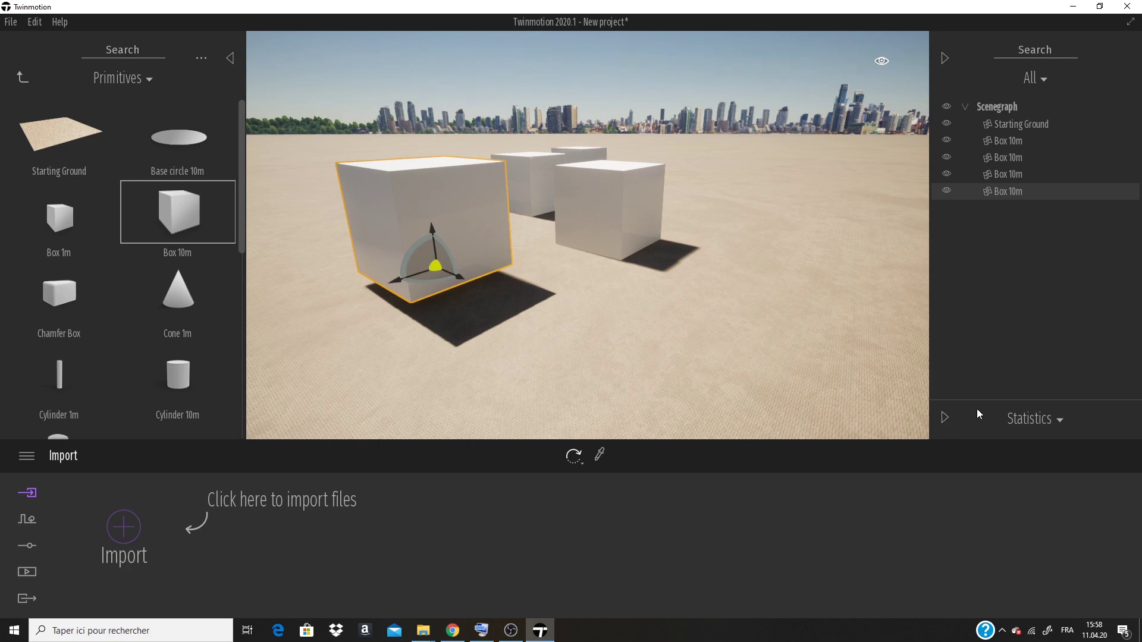
left_click(945, 418)
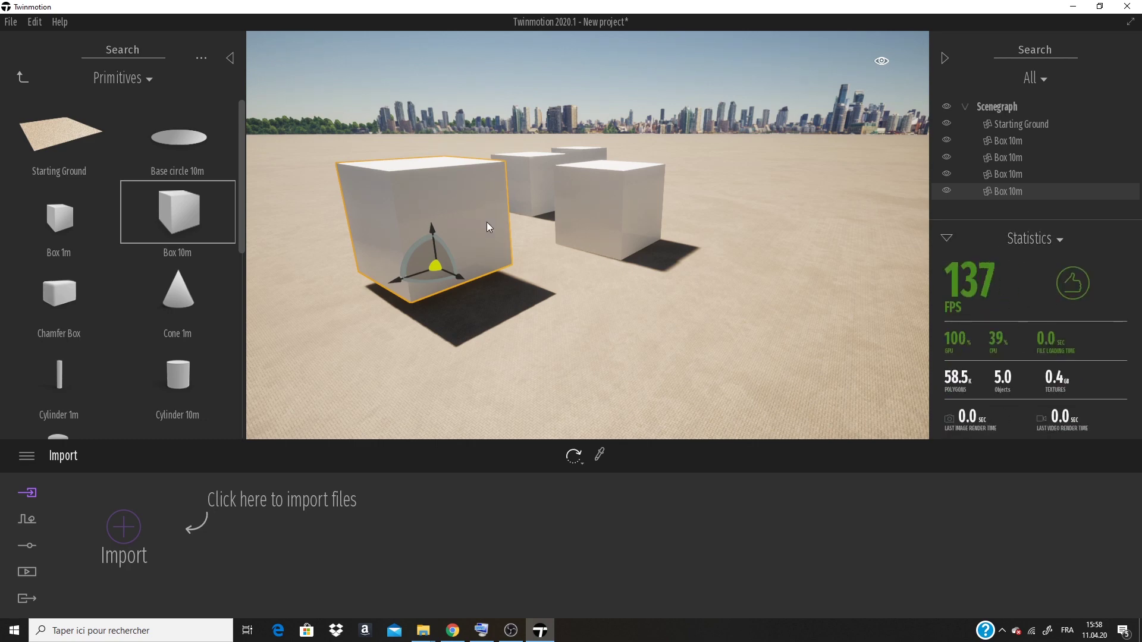
middle_click_drag(486, 222, 568, 280)
middle_click_drag(523, 320, 592, 293, "shift")
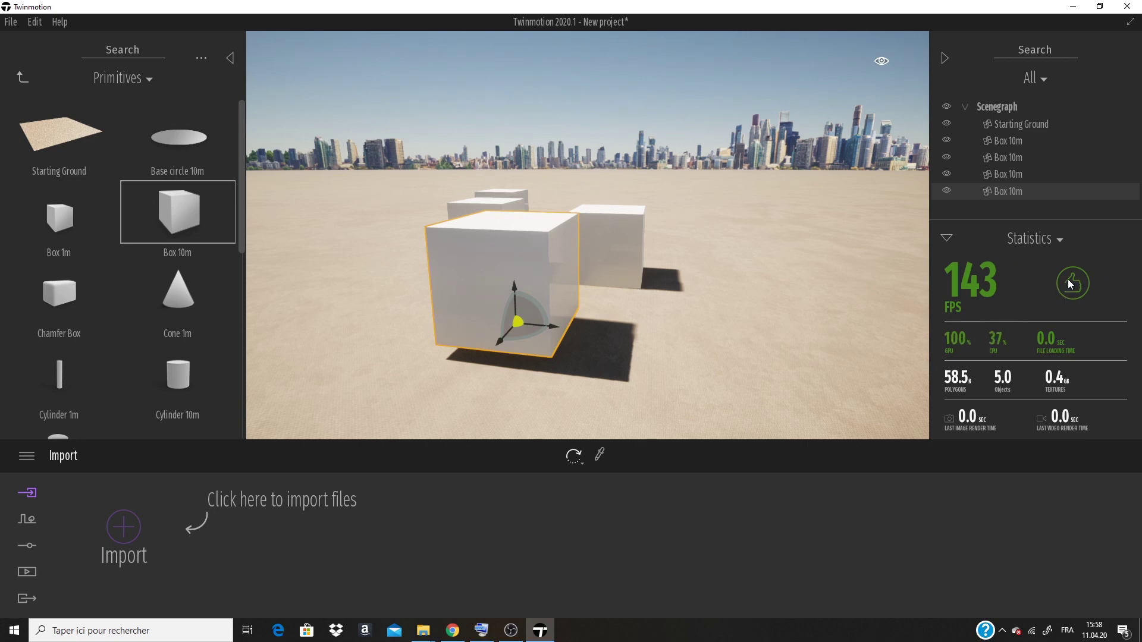
Show the Transform values of the selected box instead of the Statistics and view the boxes from another side
middle_click_drag(856, 324, 1073, 243, "shift")
left_click(1061, 240)
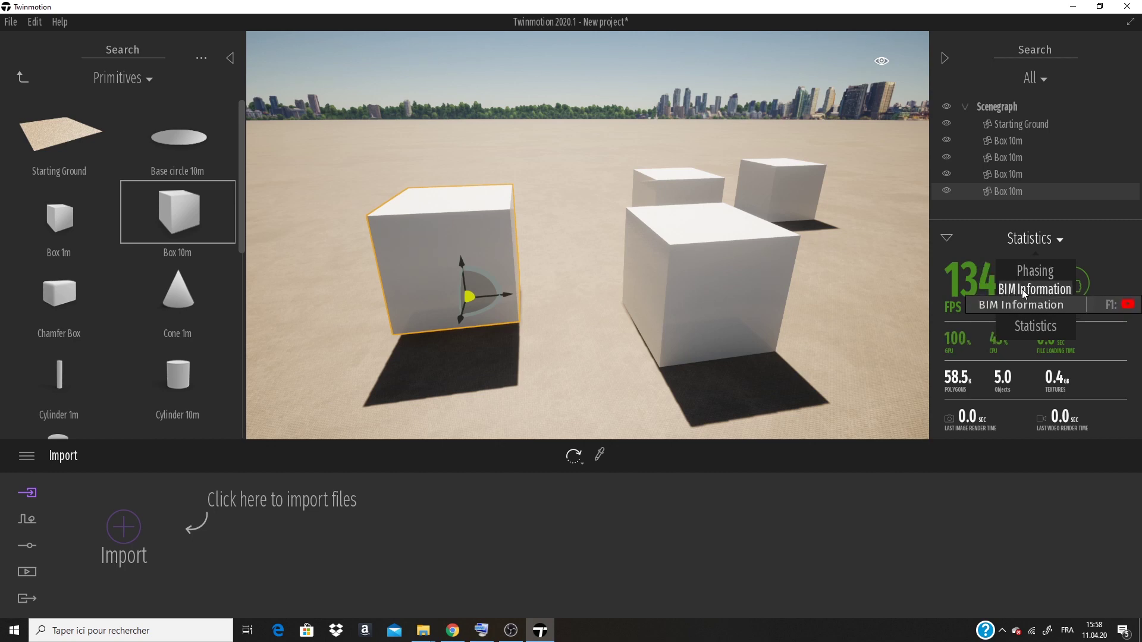
left_click(1035, 308)
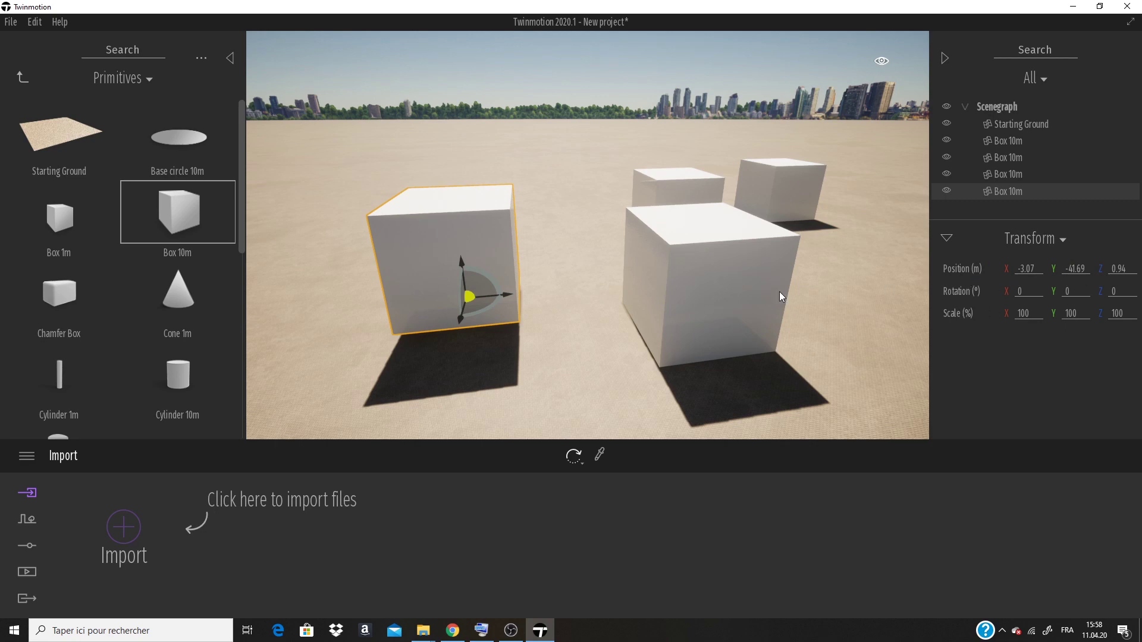
middle_click_drag(680, 309, 846, 336, "shift")
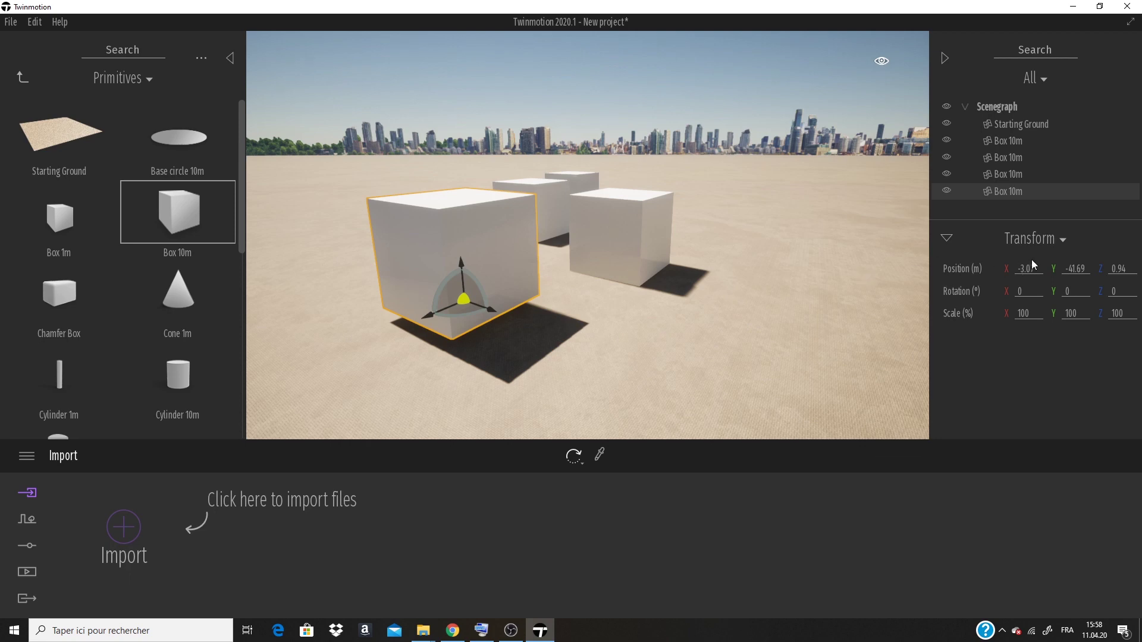
Switch the information below the Scenegraph back to Statistics and collapse it
left_click(1062, 239)
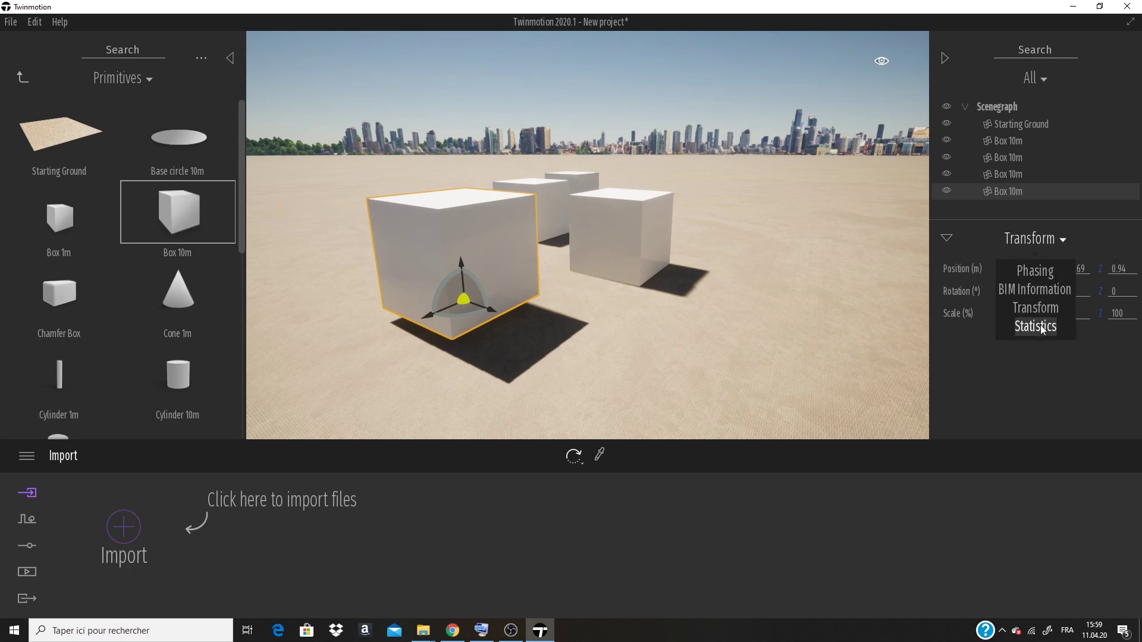
left_click(1043, 329)
left_click(1040, 241)
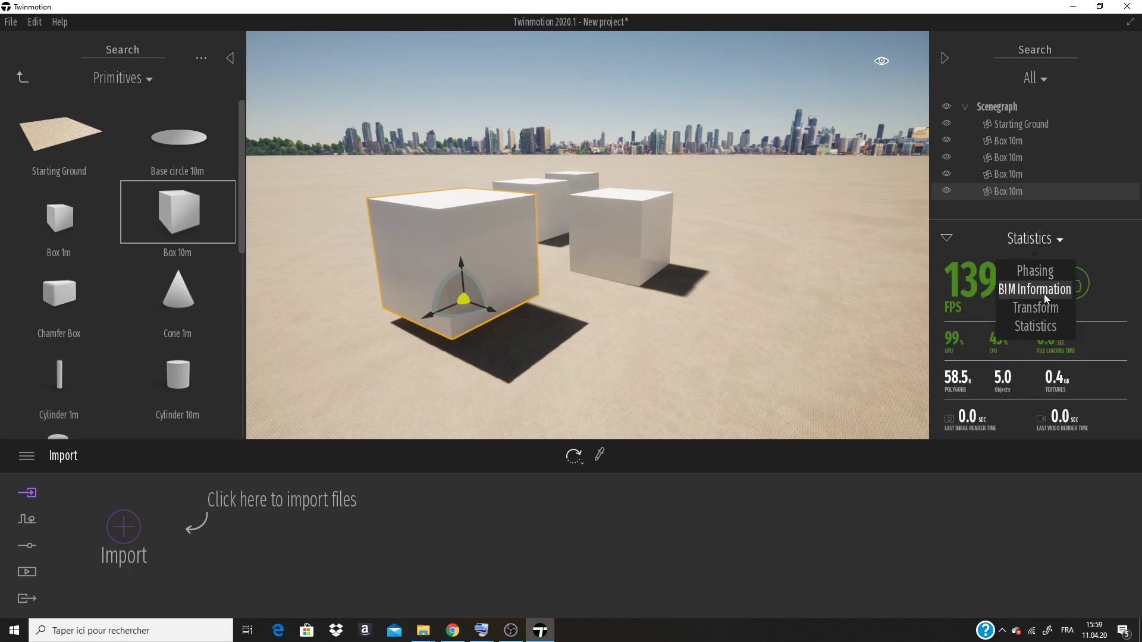
left_click(948, 237)
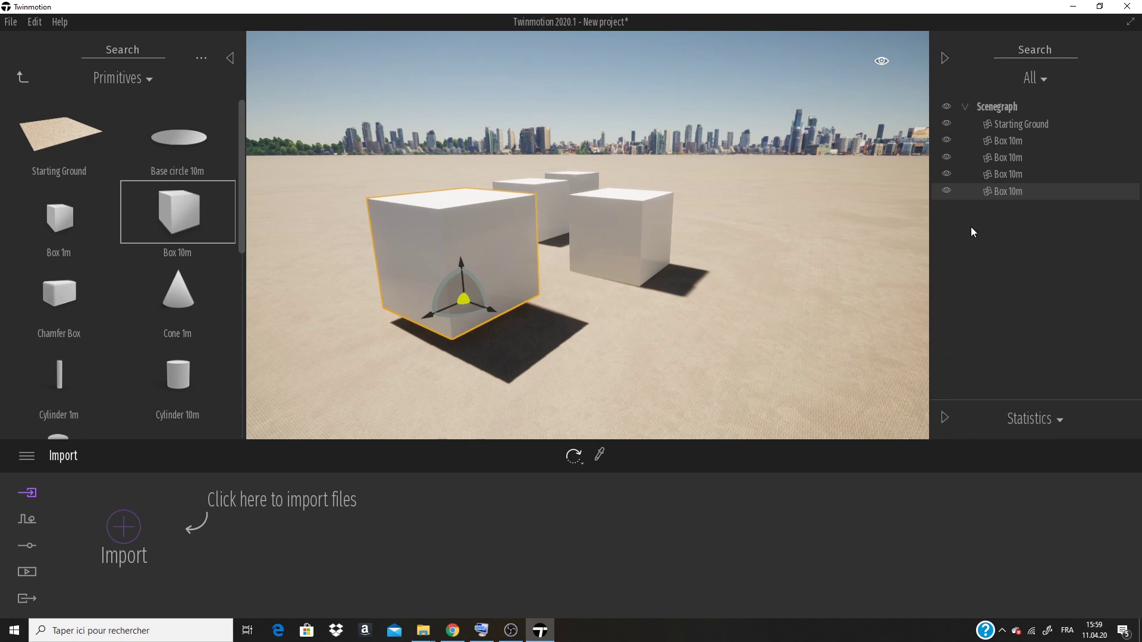
Move the selected box by an entered distance along one horizontal axis and shift it along the ground, well clear of the other boxes
middle_click_drag(512, 286, 574, 256, "shift")
mouse_move(559, 293)
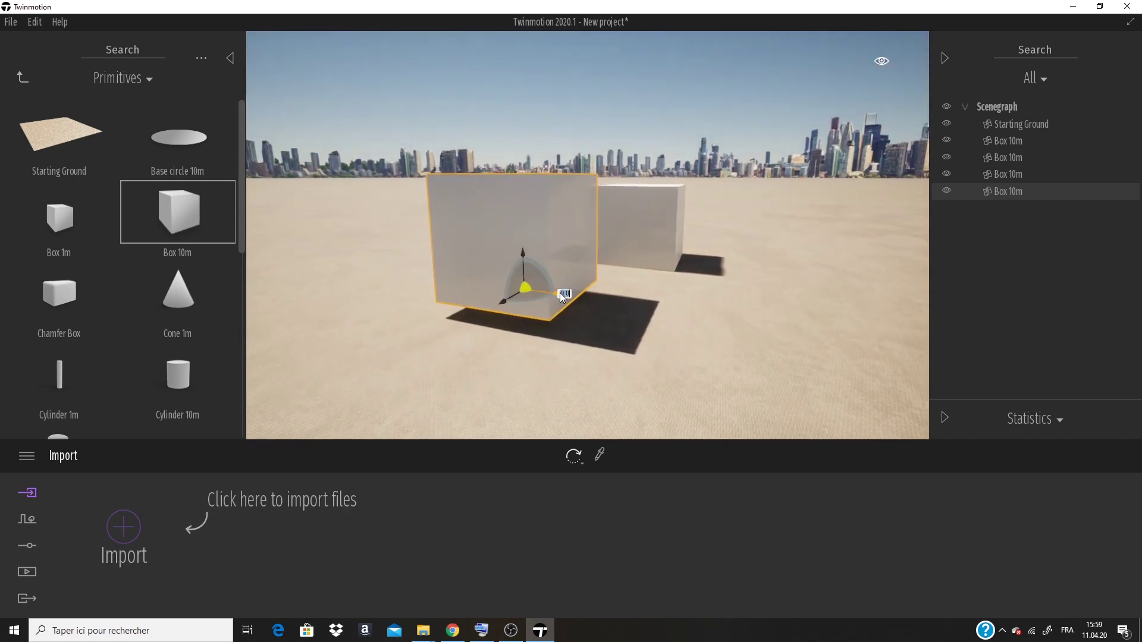
middle_click_drag(555, 294, 535, 330, "shift")
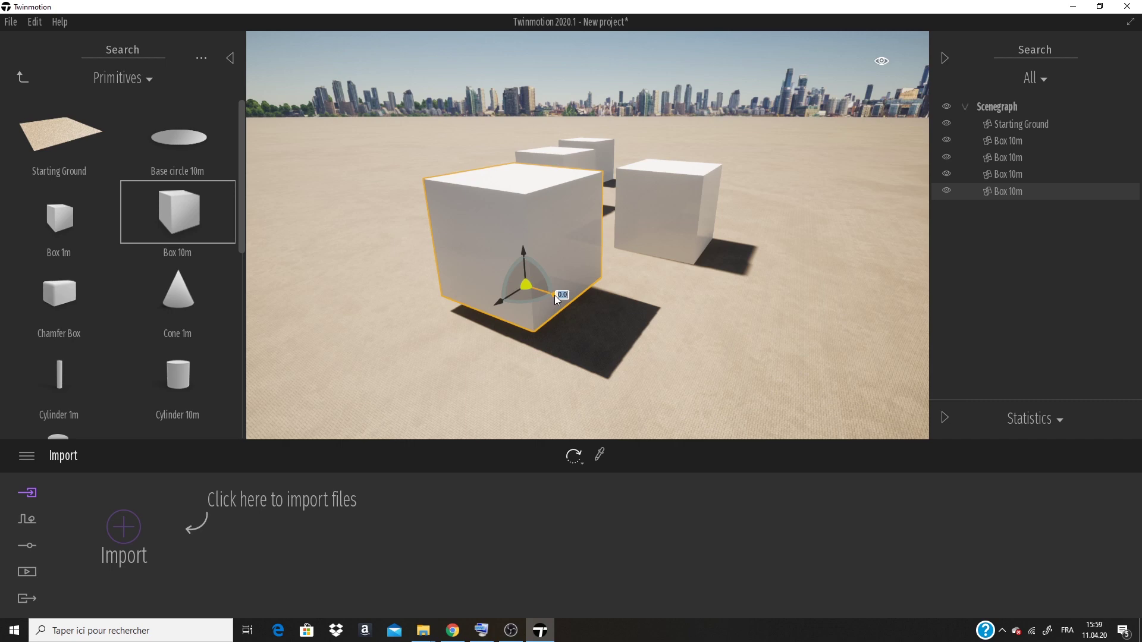
key("Return")
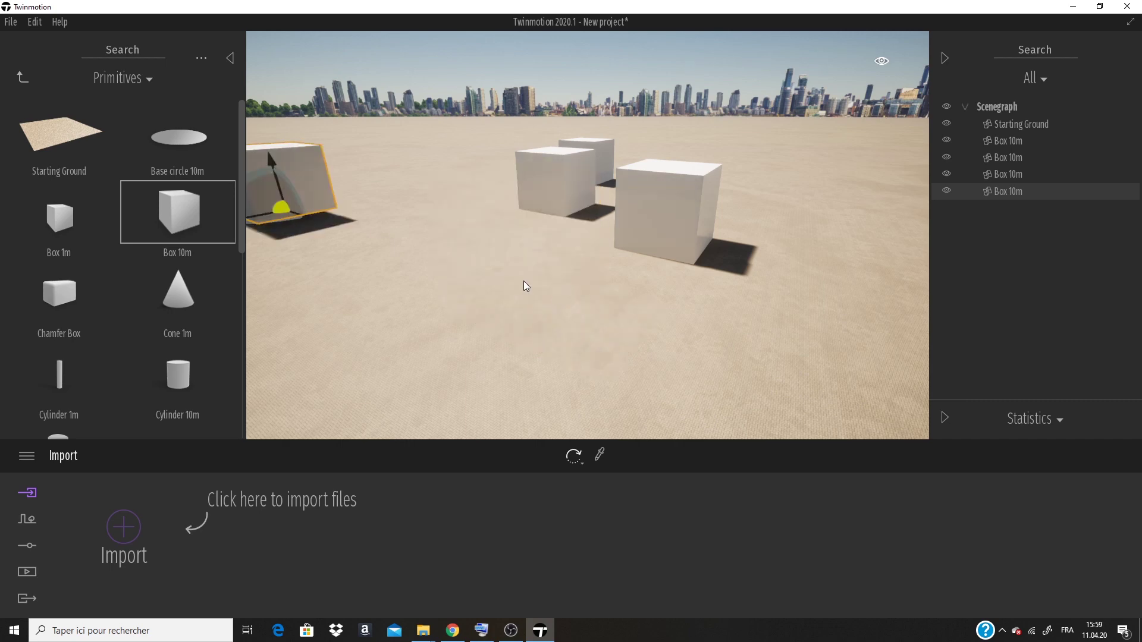
middle_click_drag(399, 234, 515, 309)
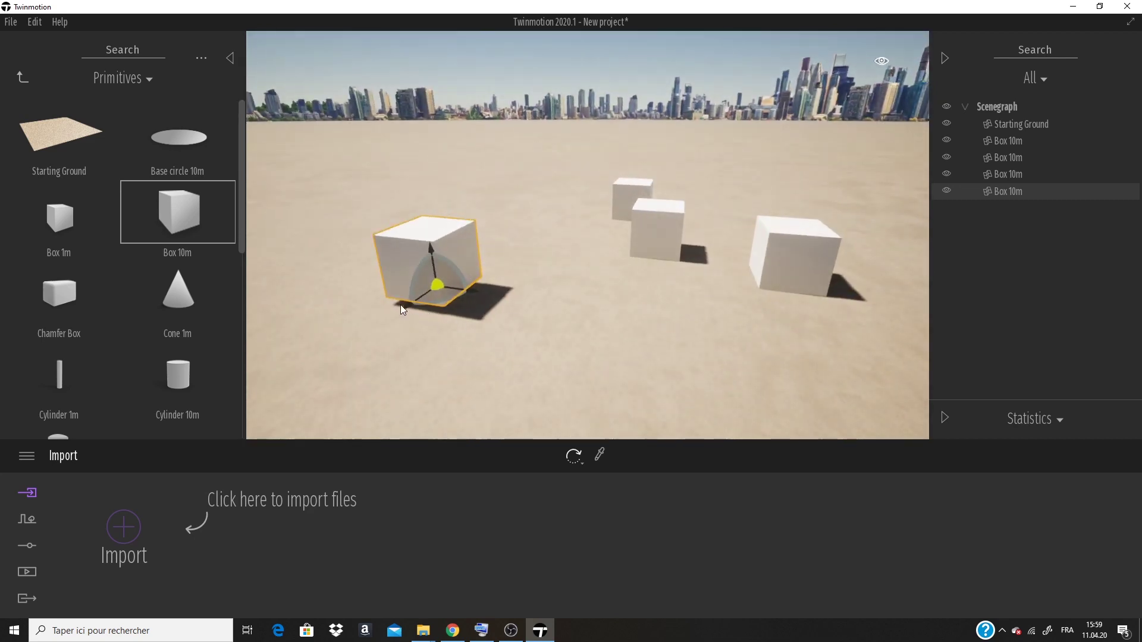
left_click_drag(409, 306, 348, 353)
Rotate the selected box by an entered angle about a horizontal axis so that it is tilted onto one edge
middle_click_drag(431, 334, 538, 291, "shift")
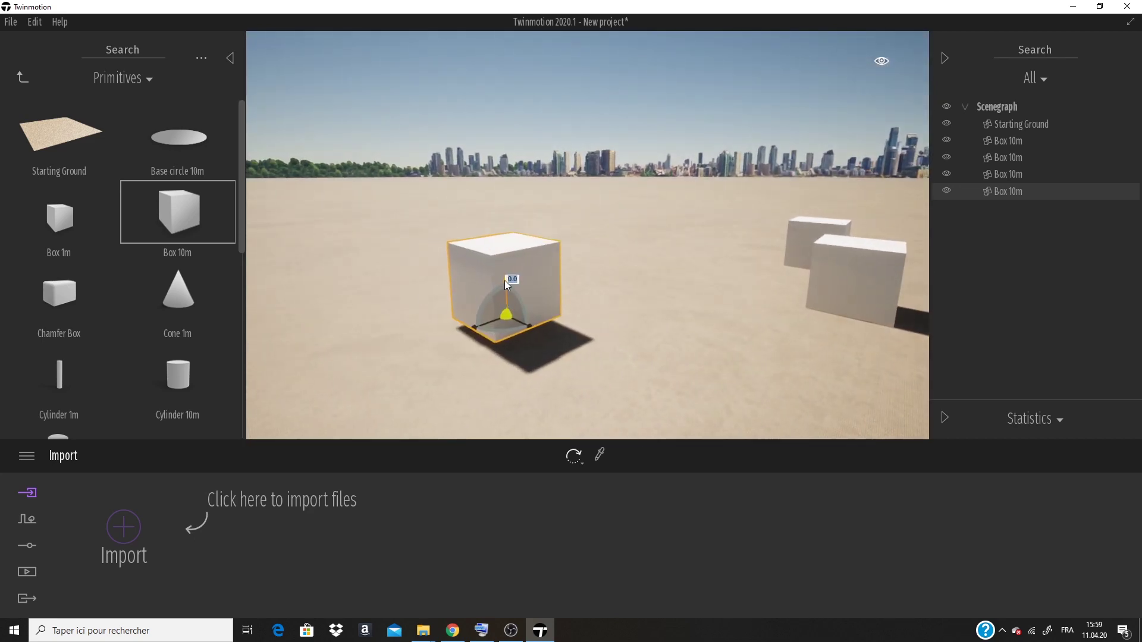
middle_click_drag(509, 297, 551, 291, "shift")
scroll(525, 320, "up", 4)
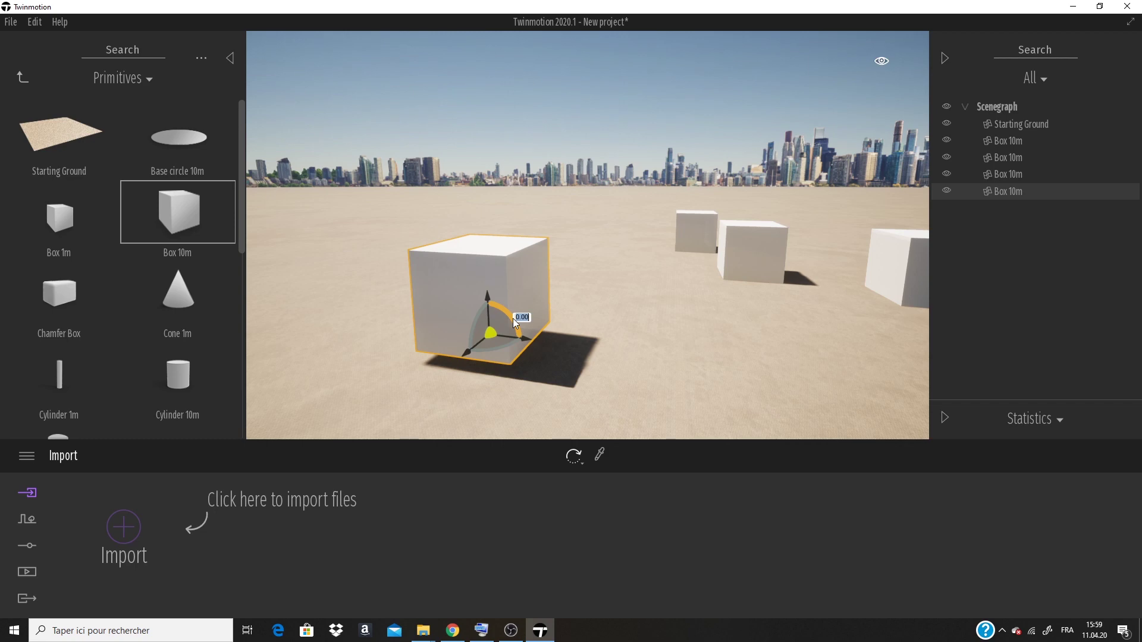
key("Return")
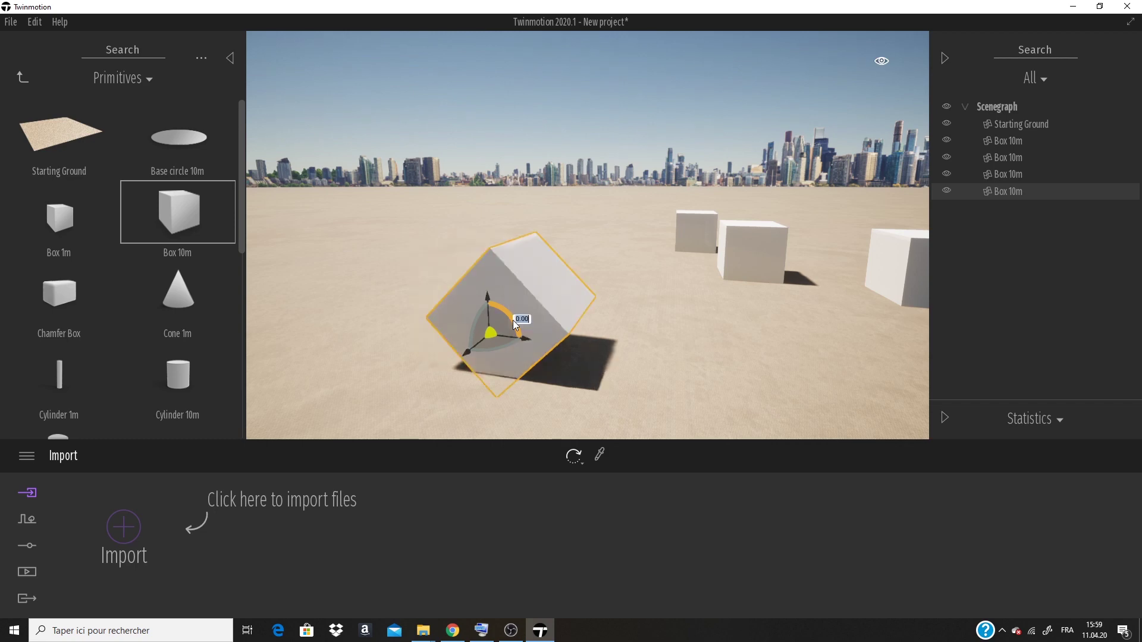
middle_click_drag(512, 316, 594, 325, "shift")
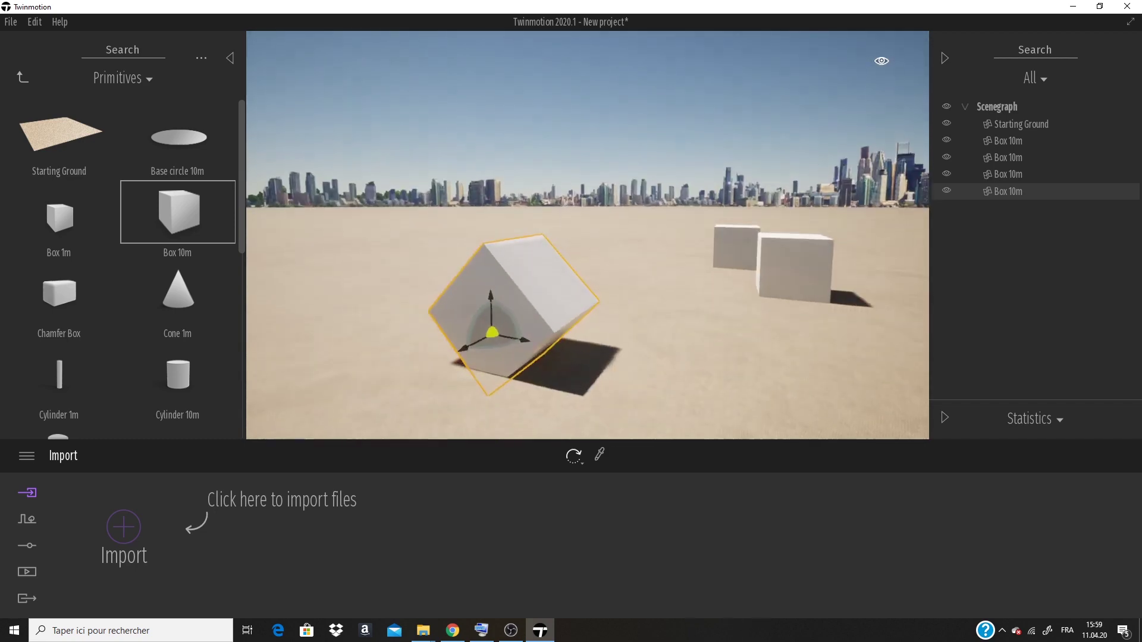
Find the Dot chair among the living room chairs in the Home library and place one on the ground near the tilted box
left_click(22, 77)
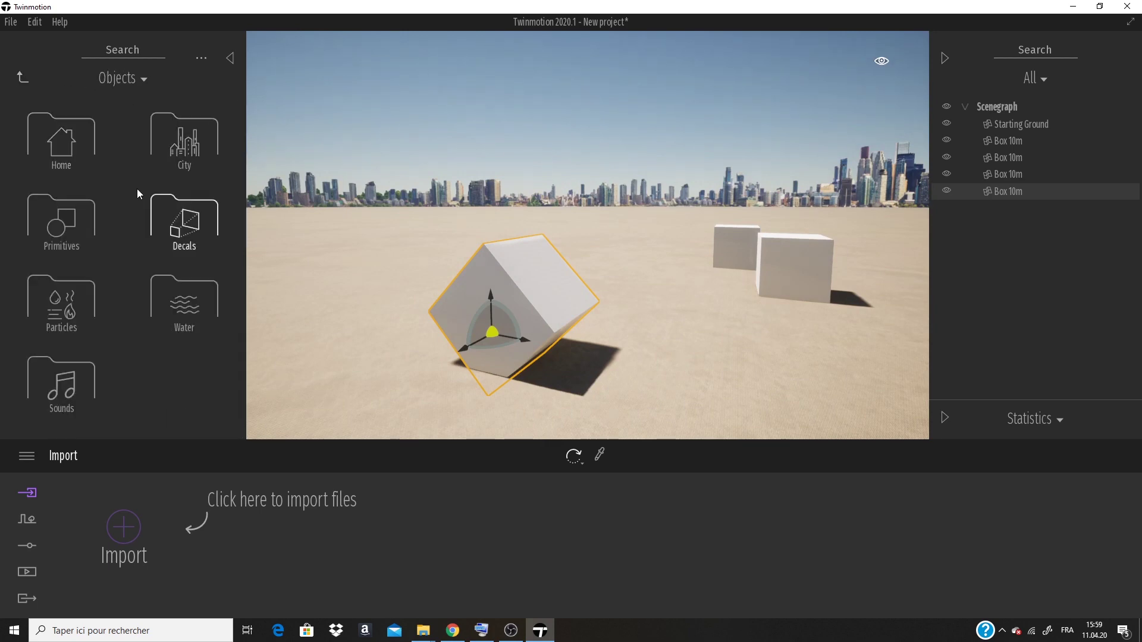
left_click(71, 148)
left_click(83, 151)
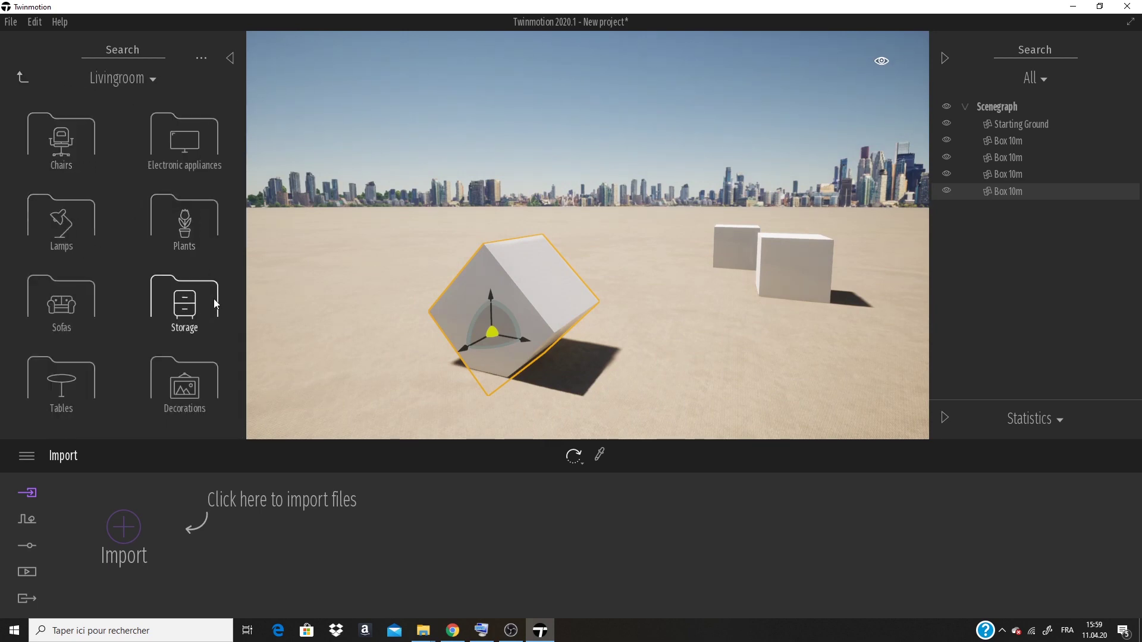
left_click(88, 167)
left_click(193, 213)
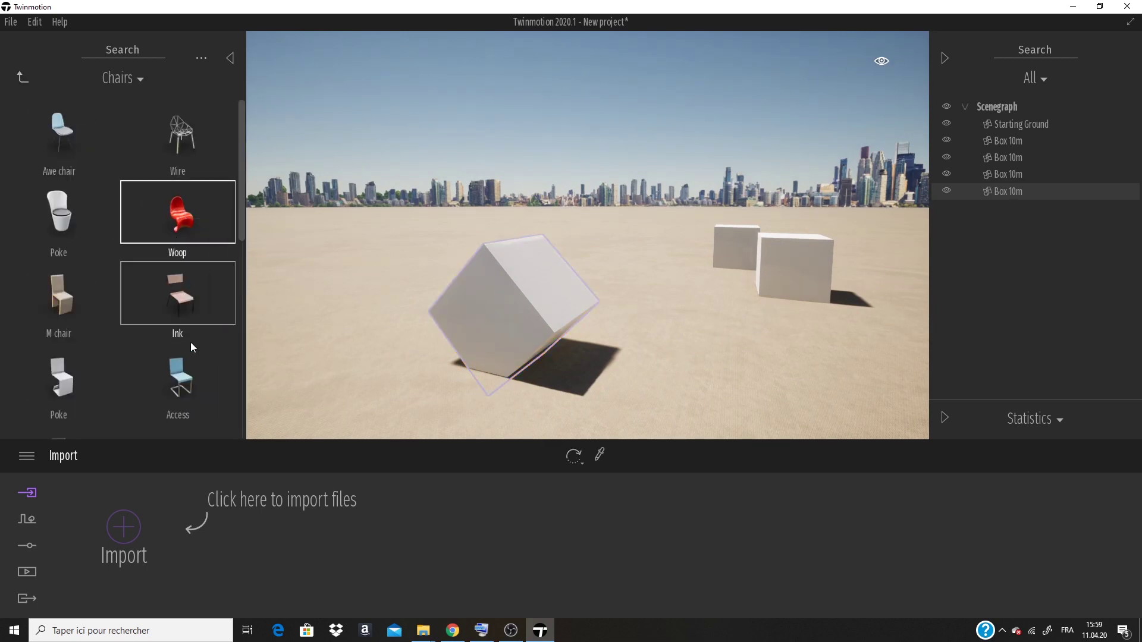
scroll(126, 308, "down", 2)
scroll(128, 311, "down", 3)
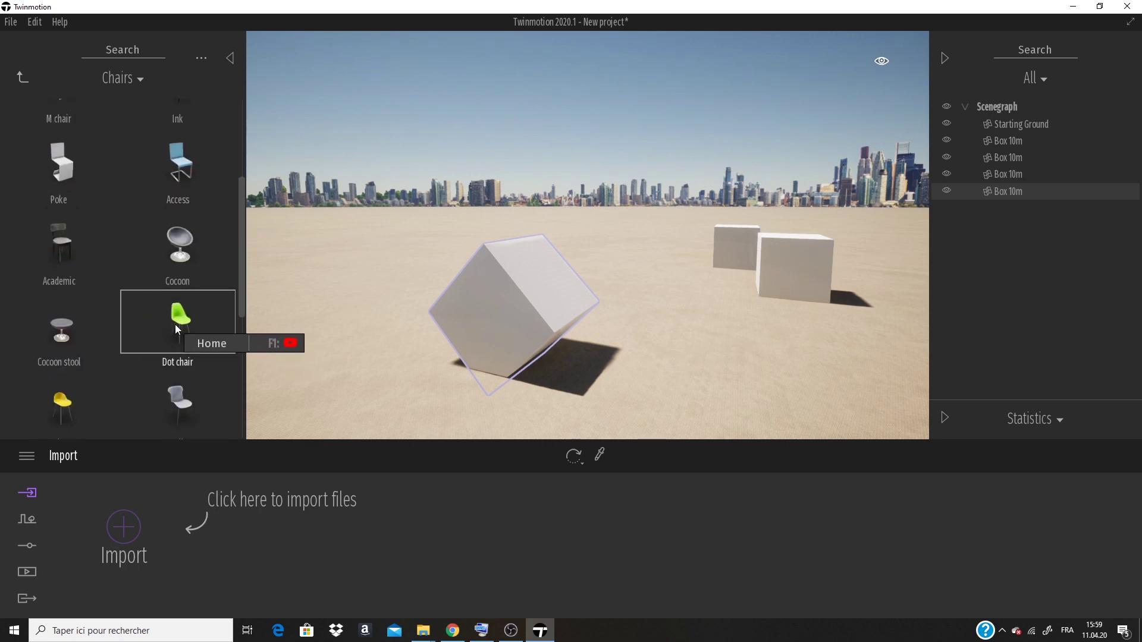
left_click_drag(685, 352, 690, 353)
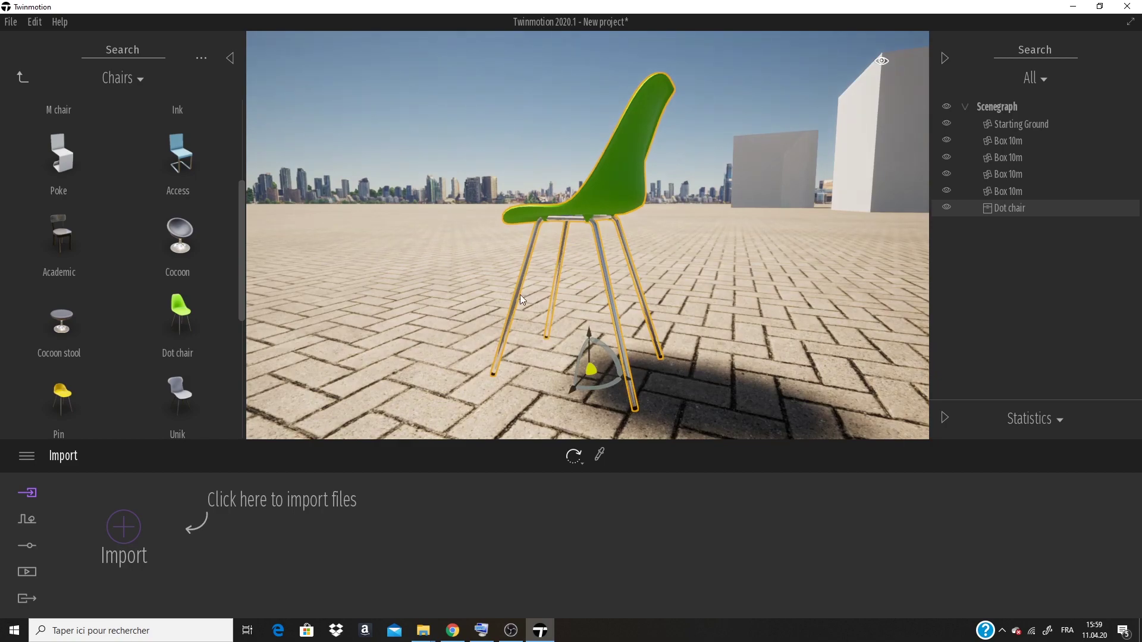
Copy the Dot chair along the ground into a row as 5 instances spaced 0.56 m apart
left_click_drag(519, 294, 417, 299)
middle_click_drag(517, 221, 505, 235, "shift")
middle_click_drag(605, 266, 523, 285)
mouse_move(626, 213)
middle_mouse_down("shift")
mouse_move(631, 262)
mouse_move(690, 226)
mouse_move(625, 213)
middle_mouse_up("shift")
scroll(625, 213, "up", 3)
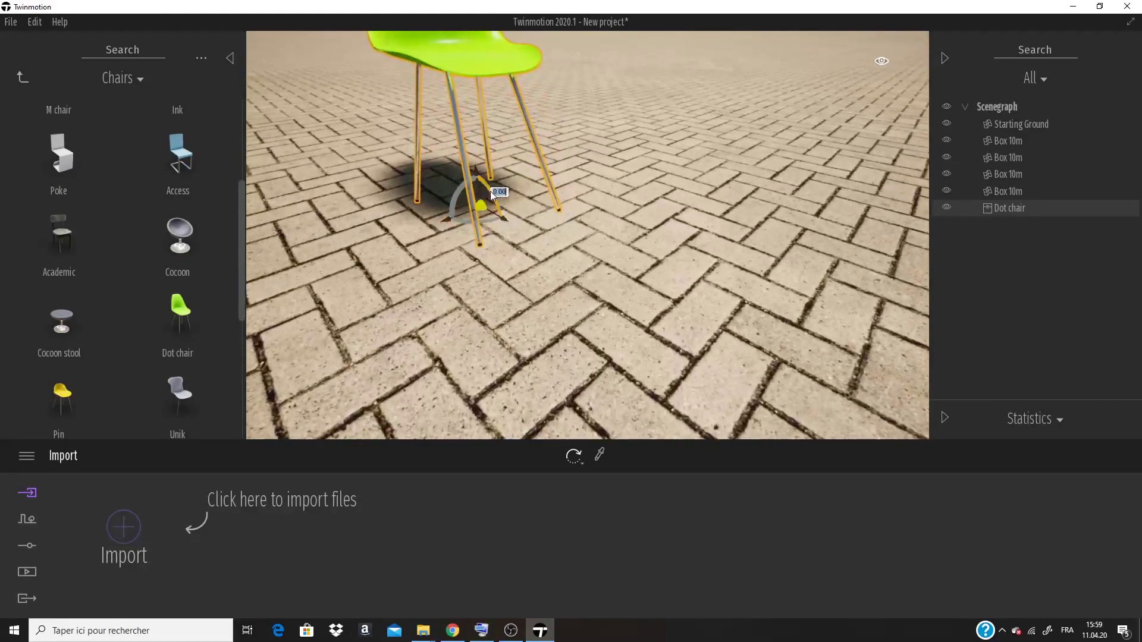
left_click_drag(488, 195, 548, 217)
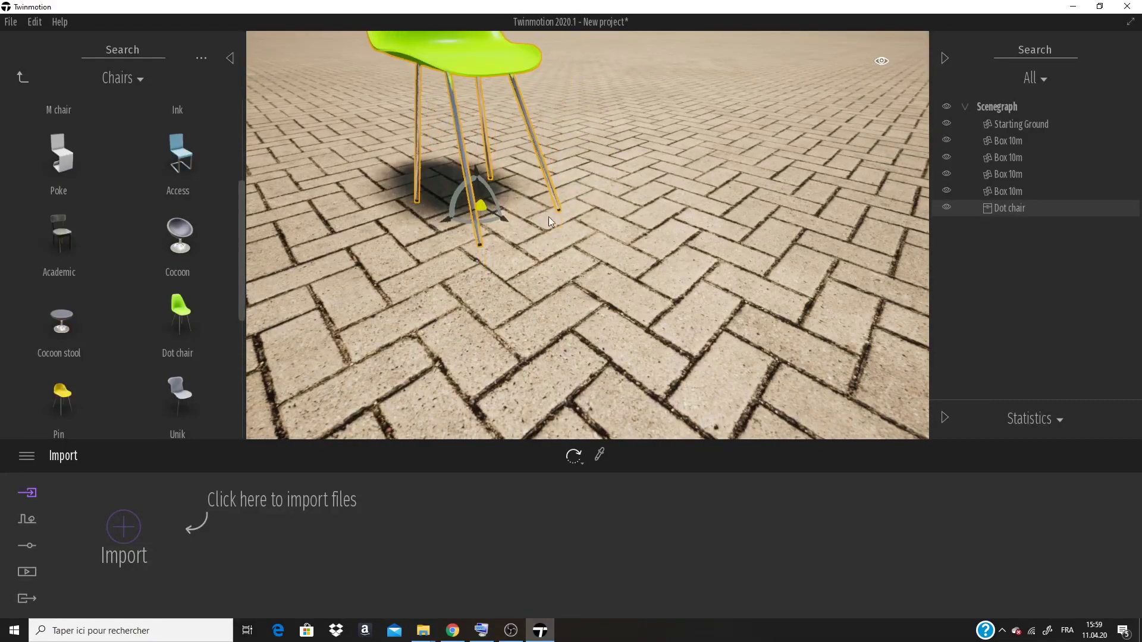
middle_click_drag(548, 217, 465, 303, "shift")
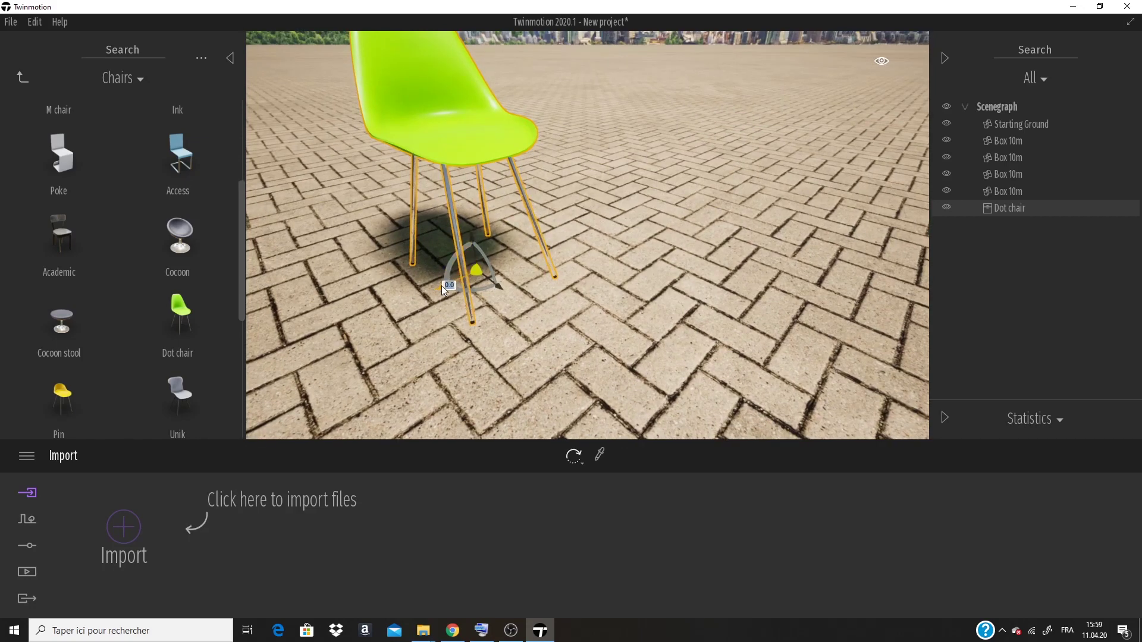
left_click_drag(443, 286, 756, 172, "ctrl")
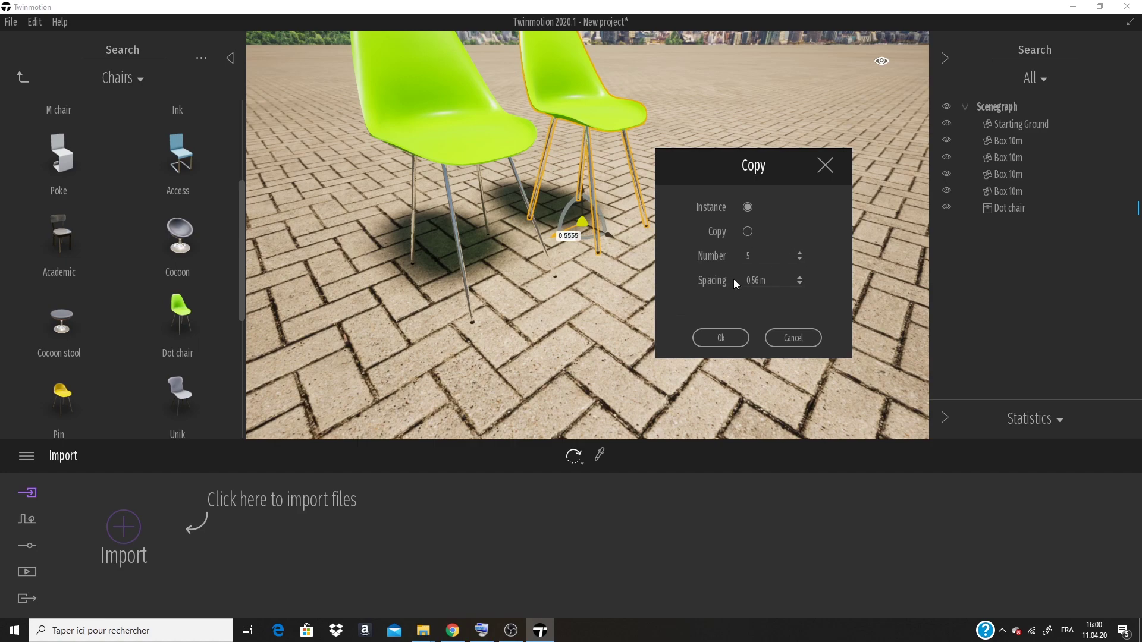
left_click(740, 343)
scroll(742, 298, "down", 5)
middle_click_drag(817, 173, 746, 231)
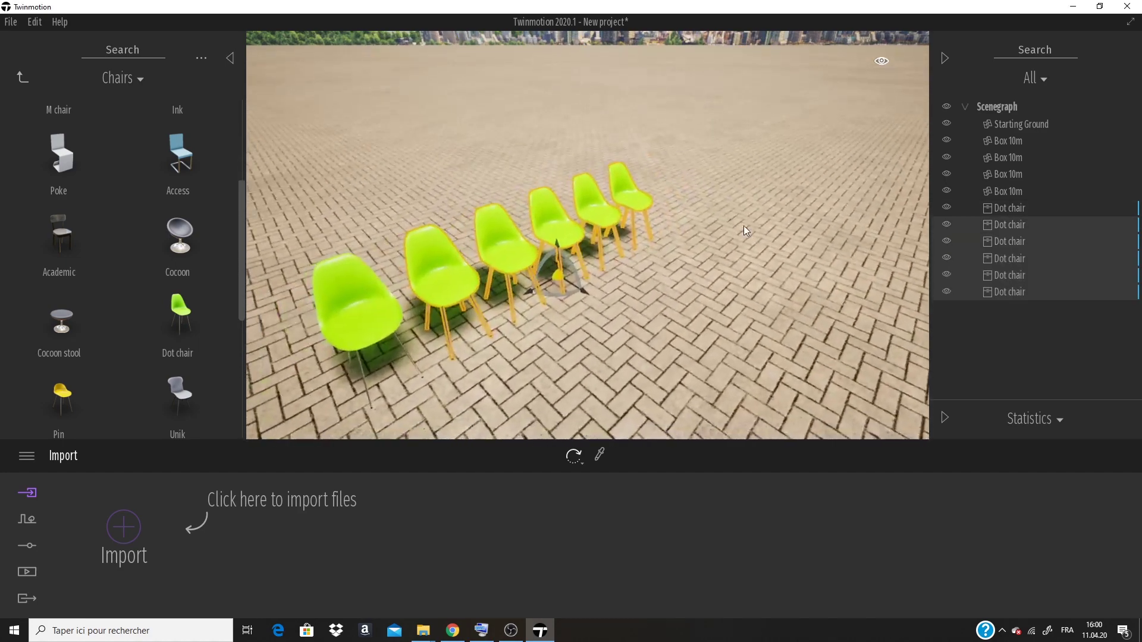
Select all six Dot chairs in the Scenegraph and duplicate them as a second parallel row beside the first
left_click(1014, 210)
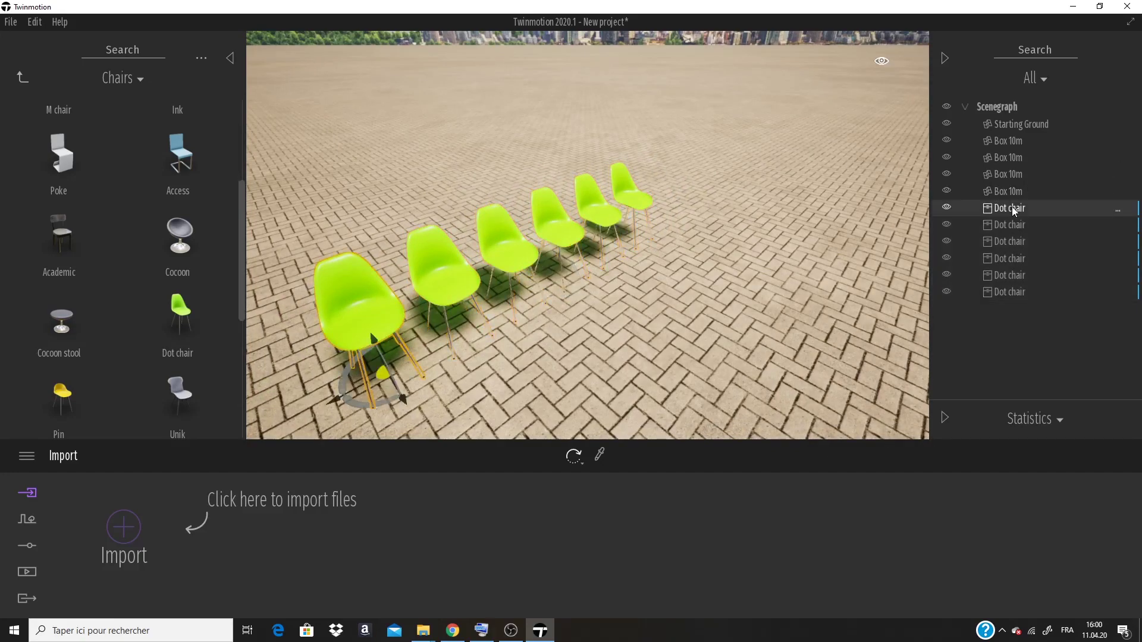
left_click(1016, 292, "shift")
middle_click_drag(907, 231, 917, 216, "shift")
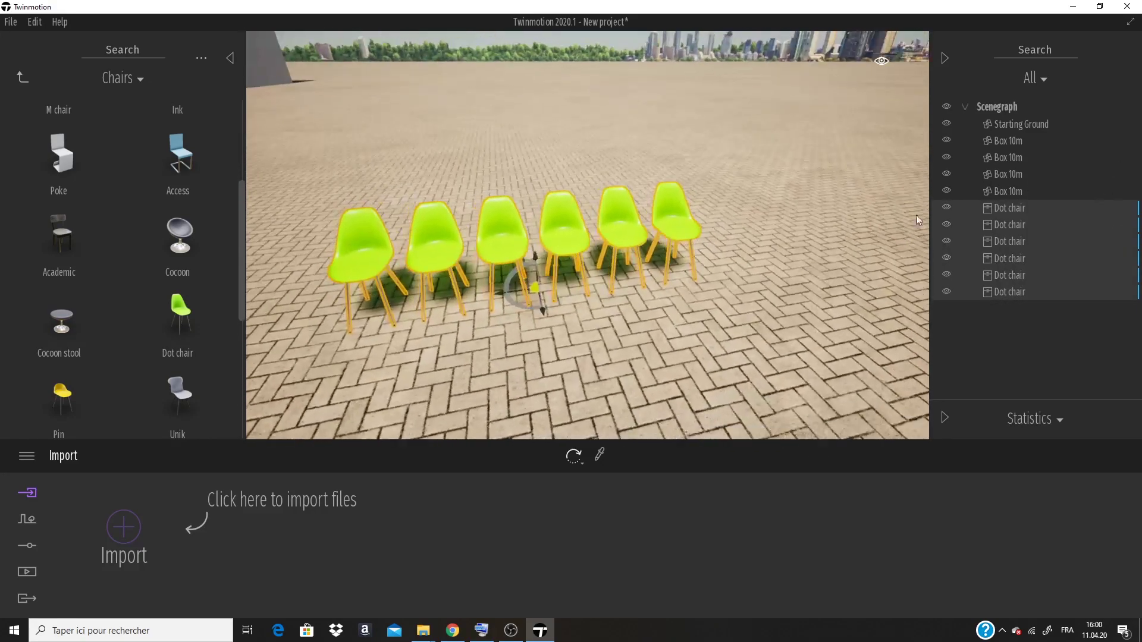
left_click_drag(580, 290, 683, 280)
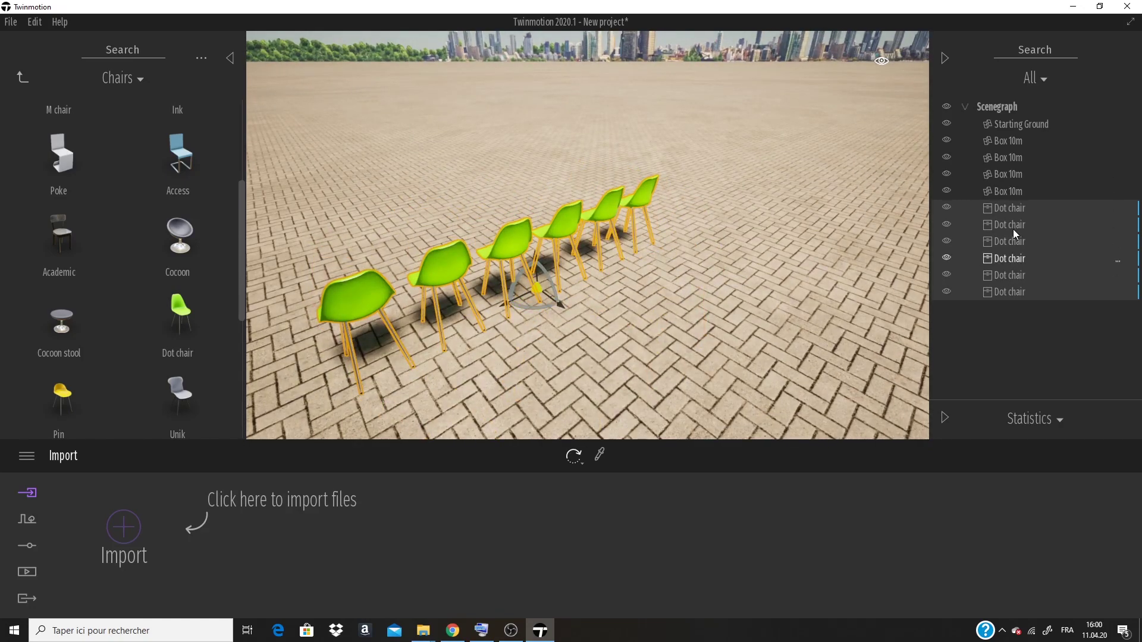
left_click_drag(547, 312, 586, 344)
middle_click_drag(587, 342, 619, 280, "shift")
left_click_drag(630, 288, 484, 290, "alt")
left_click(539, 394)
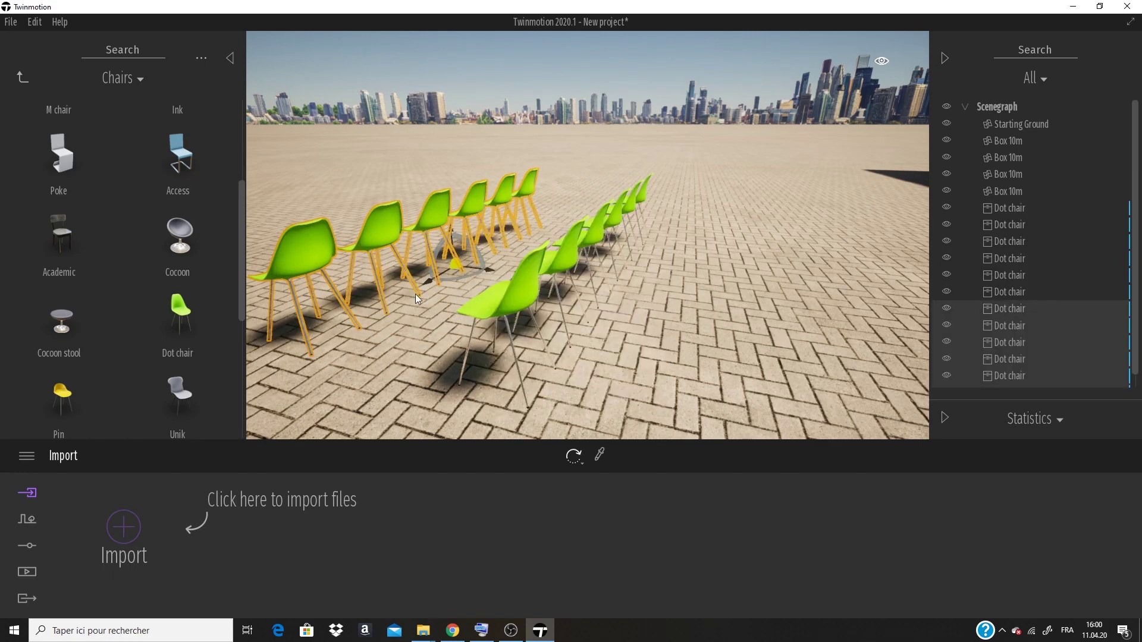
Rotate the second row of chairs so that it faces the first row
left_click_drag(459, 277, 612, 259)
middle_click_drag(608, 291, 767, 270, "shift")
scroll(721, 258, "down", 3)
middle_click_drag(464, 297, 660, 316, "shift")
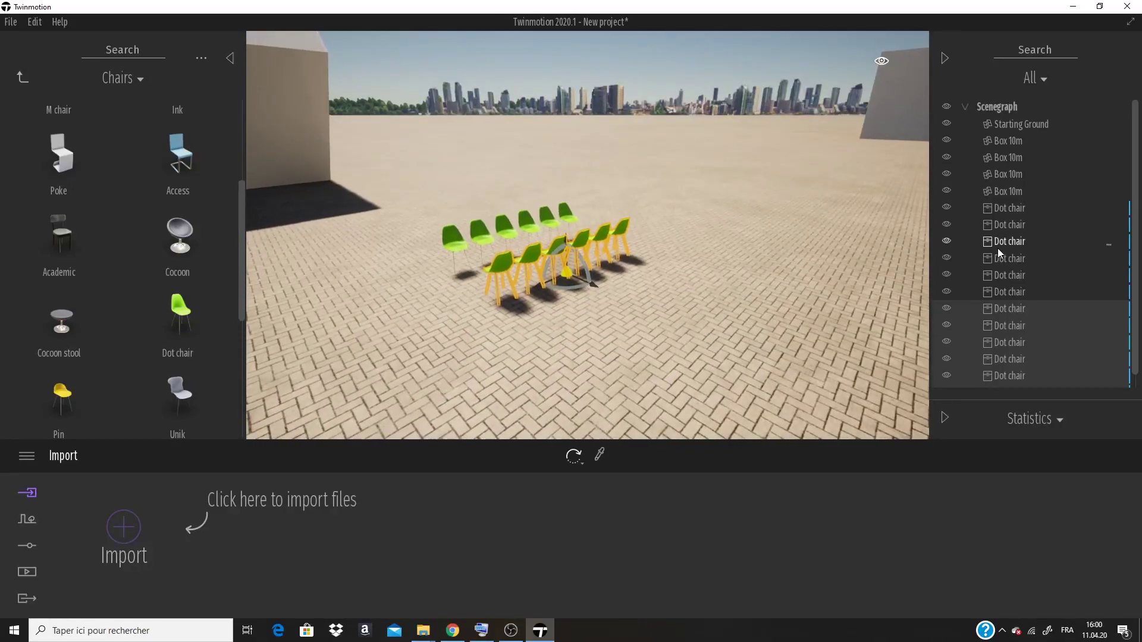
Select all twelve Dot chairs in the Scenegraph and move them along the ground to the edge of the tilted box's shadow
left_click(1015, 214)
scroll(1036, 263, "down", 1)
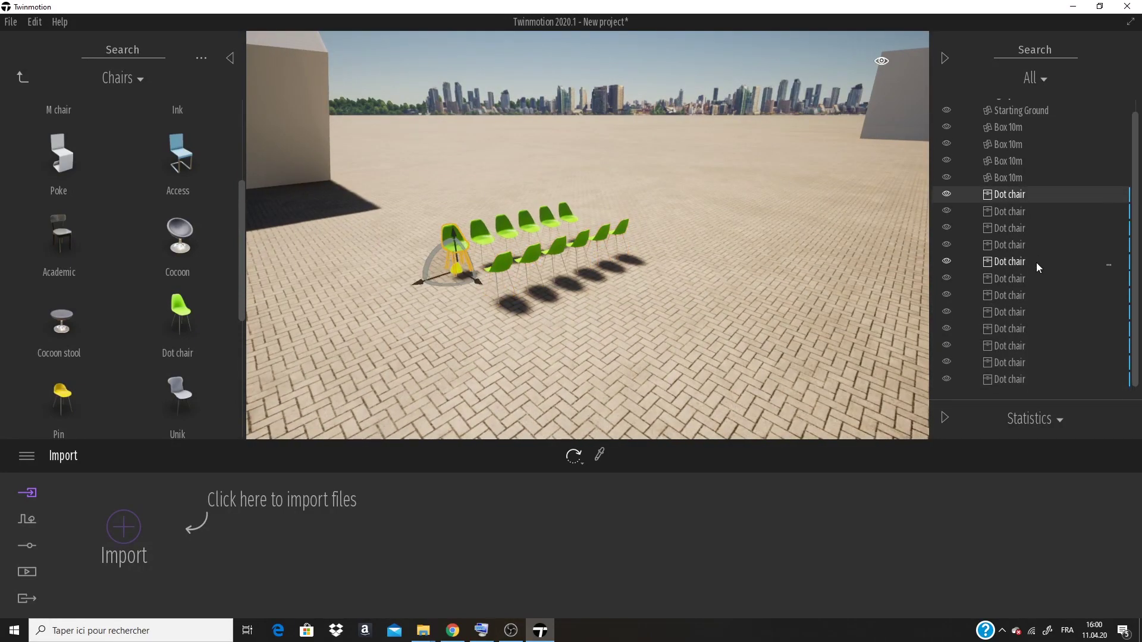
left_click(1020, 381, "shift")
middle_click_drag(550, 261, 584, 262, "shift")
left_click_drag(577, 268, 345, 238)
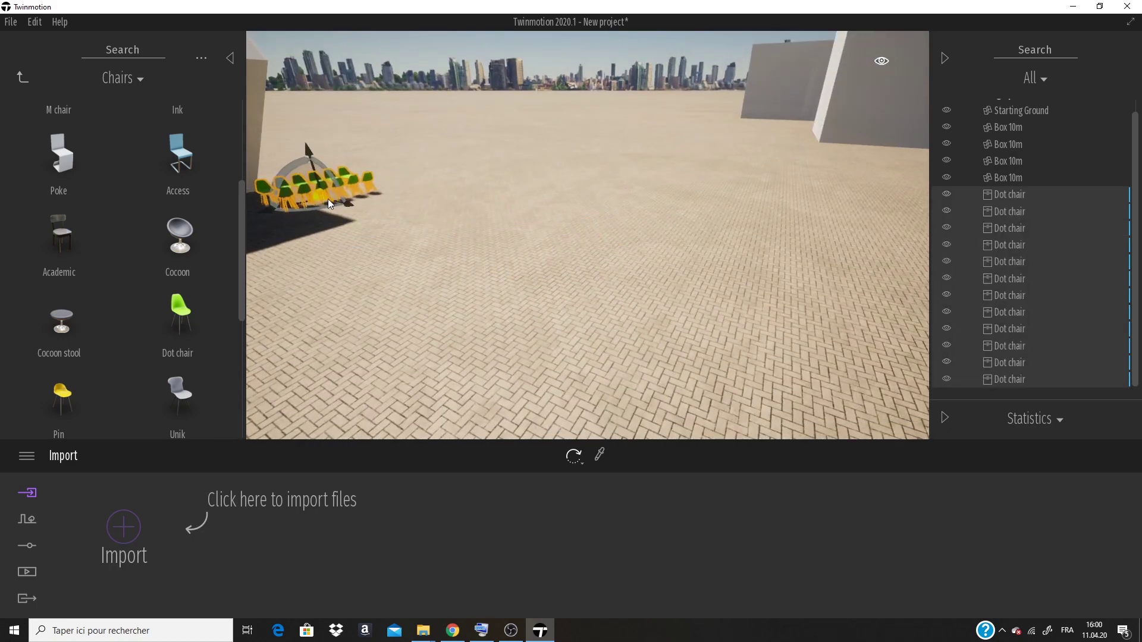
middle_click_drag(258, 208, 345, 193)
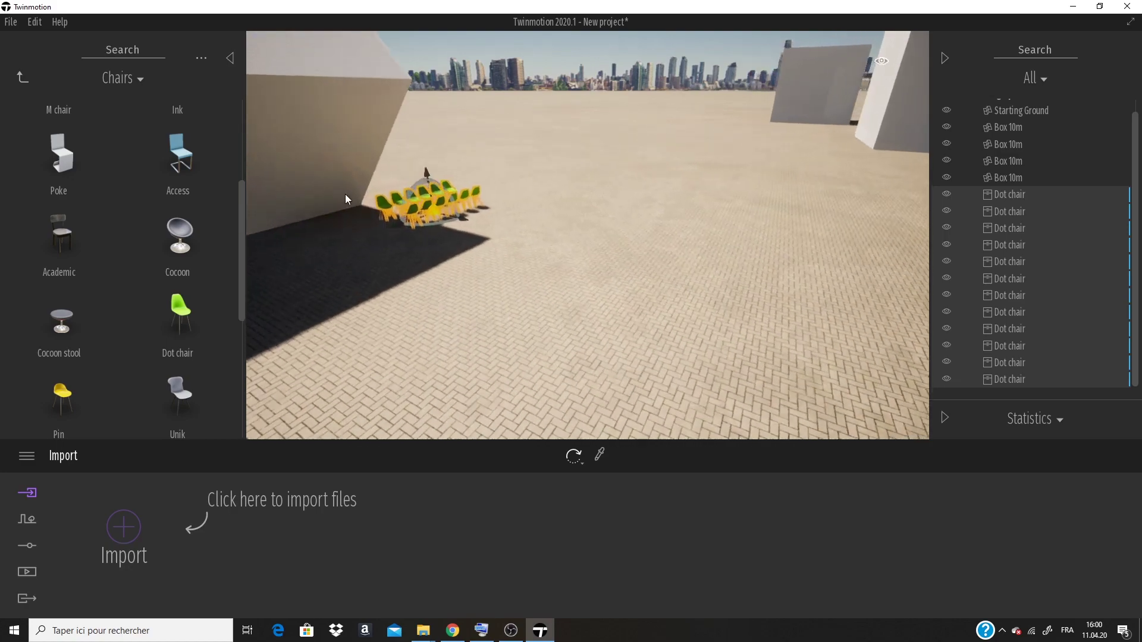
Move the selected chairs about 2.5 m along one ground axis, into the shadow beneath the tilted box
scroll(345, 201, "up", 5)
scroll(547, 250, "up", 3)
middle_click_drag(548, 250, 612, 241, "shift")
scroll(511, 247, "down", 5)
left_click_drag(562, 277, 390, 411)
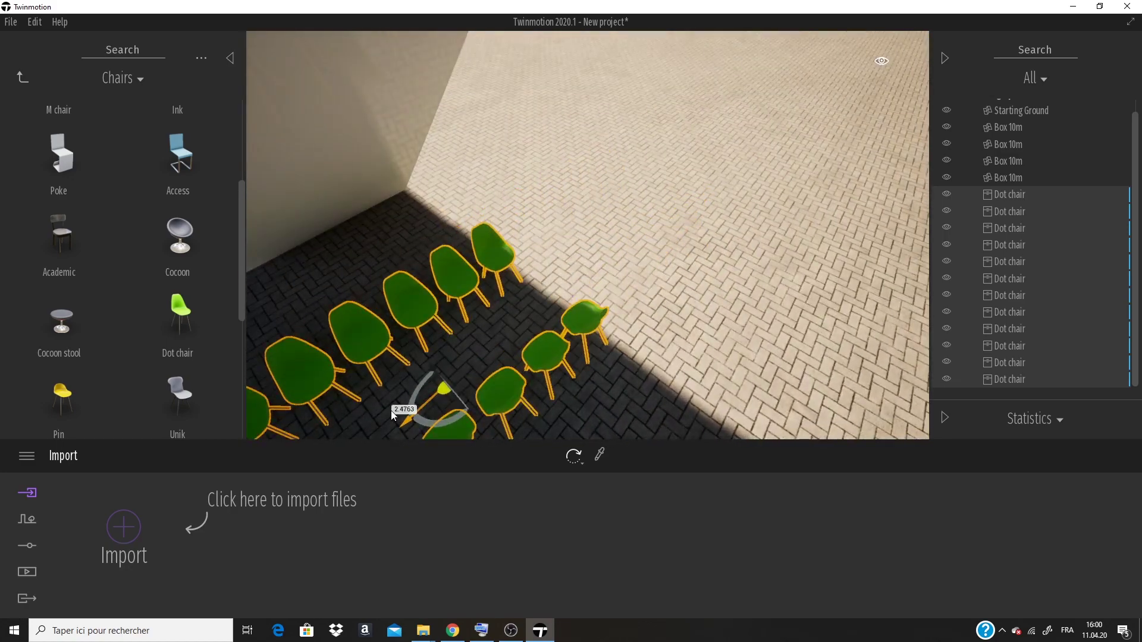
Switch the gizmo to Scale mode and frame the selected Dot chairs in the view
scroll(552, 344, "down", 2)
middle_click_drag(552, 344, 609, 269, "shift")
scroll(571, 238, "down", 3)
right_click_drag(607, 264, 555, 365)
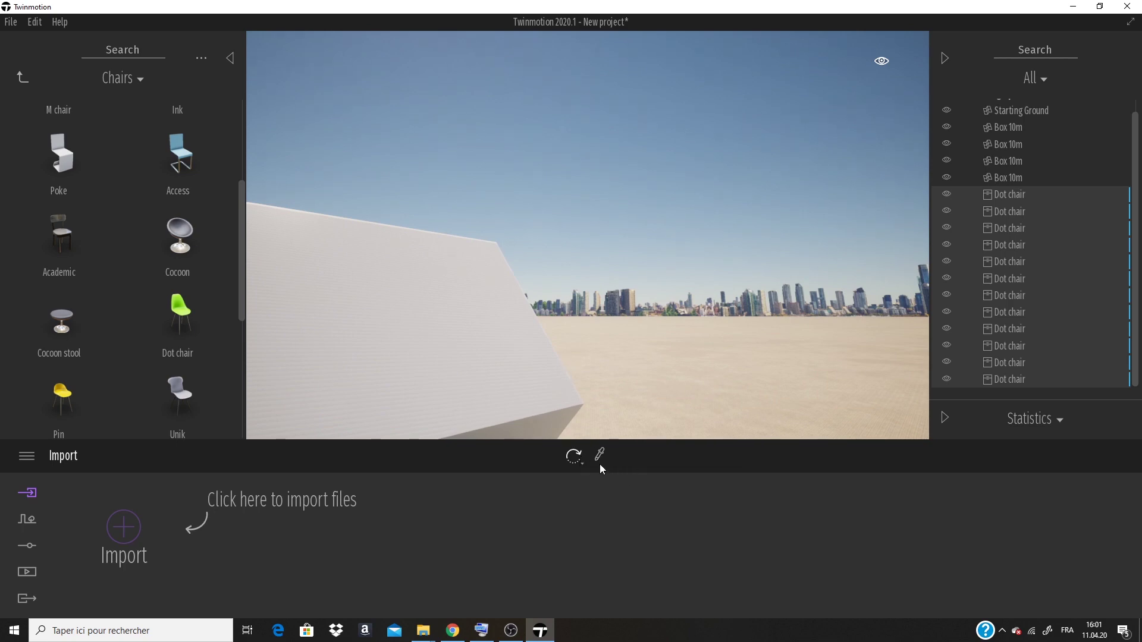
left_click(577, 464)
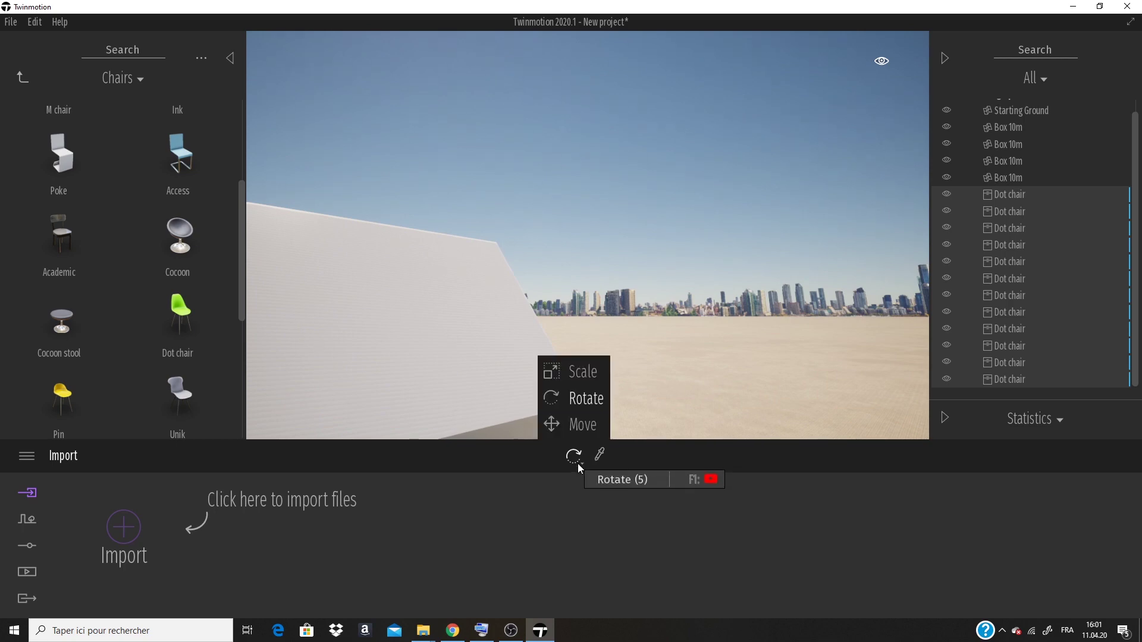
left_click(577, 378)
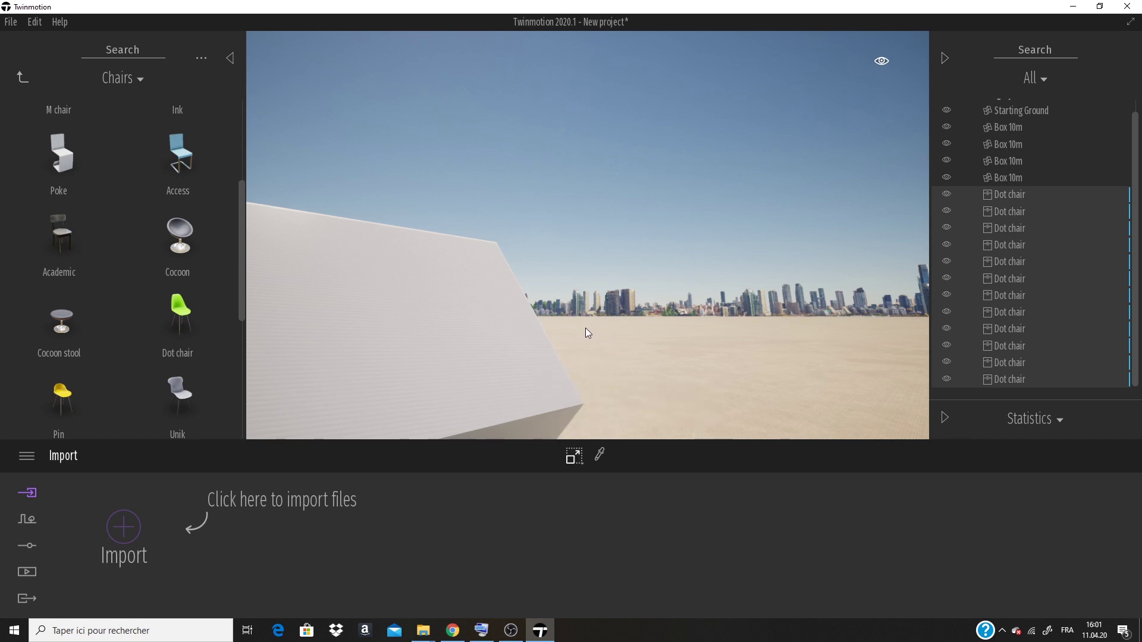
key("f")
middle_click_drag(588, 327, 589, 237, "shift")
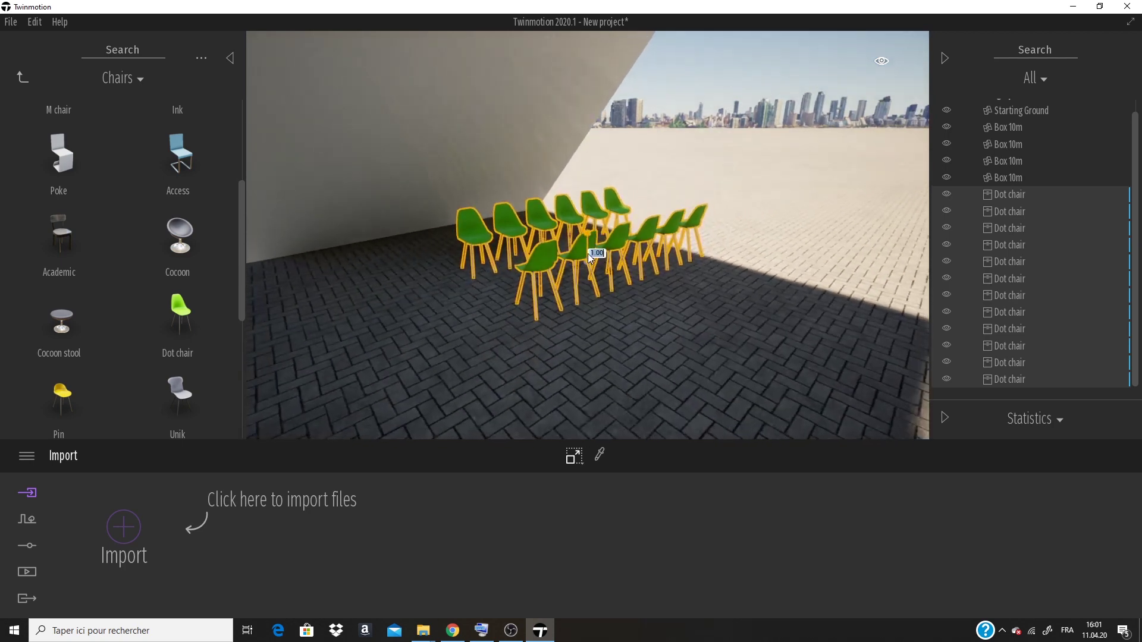
Practise moving the camera sideways, forward and backward around the two rows of chairs, and view the boxes beyond them
key("a")
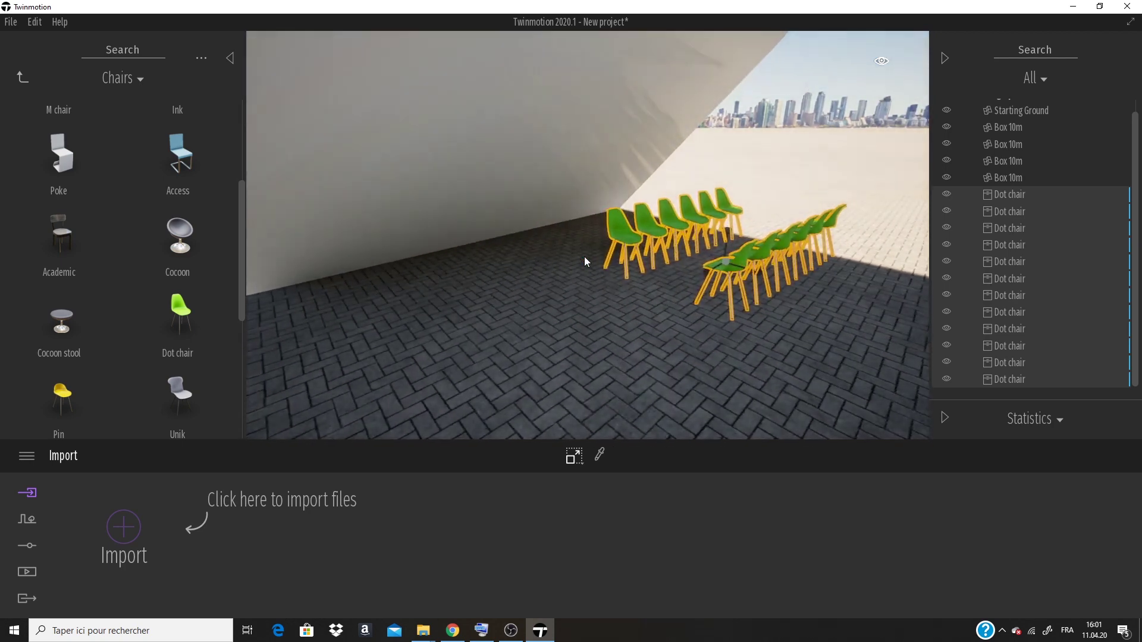
key("s")
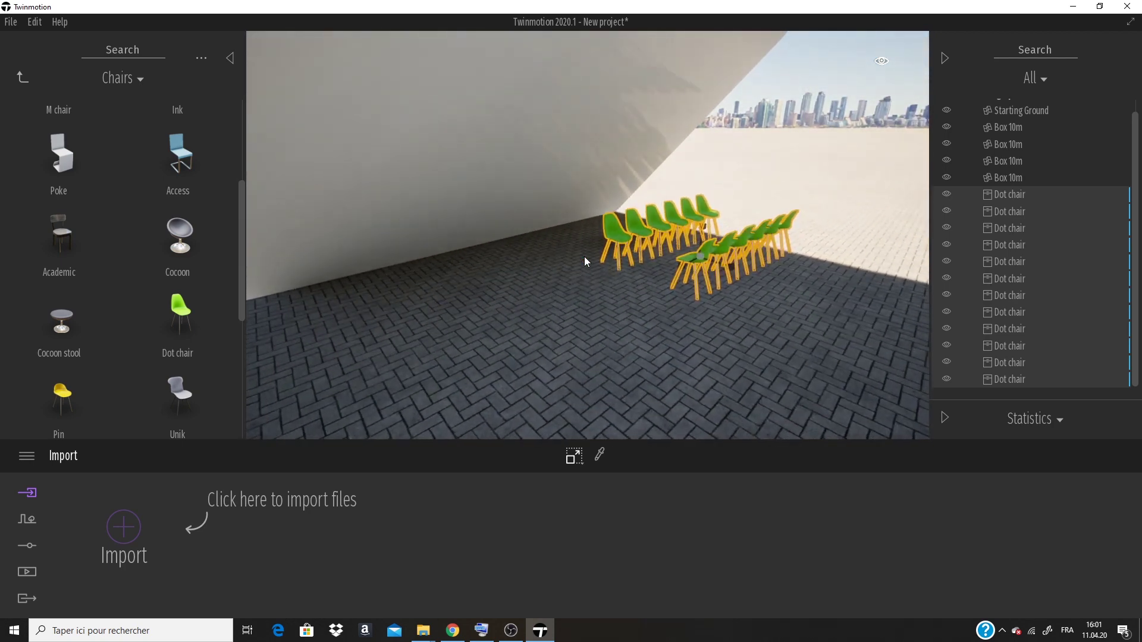
key("Right")
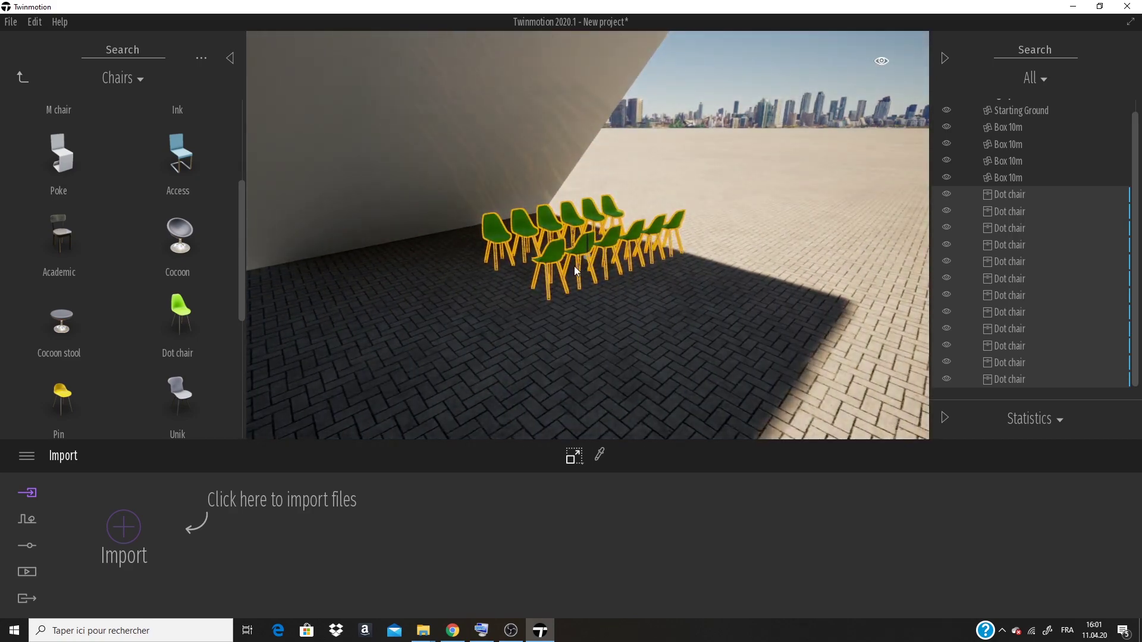
key("Up")
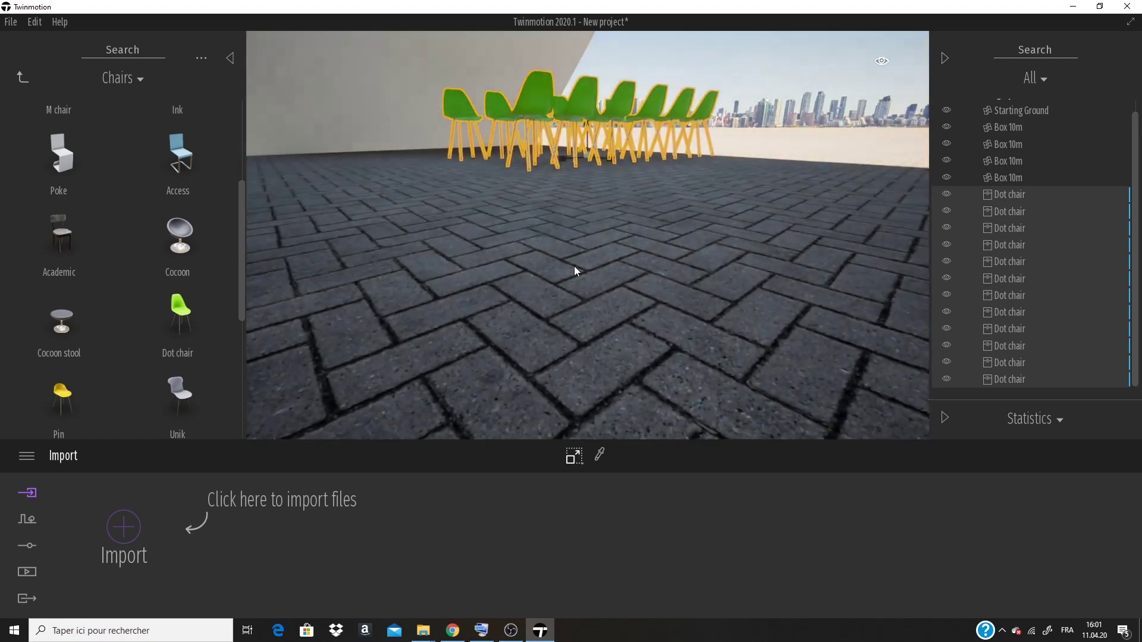
key("Down")
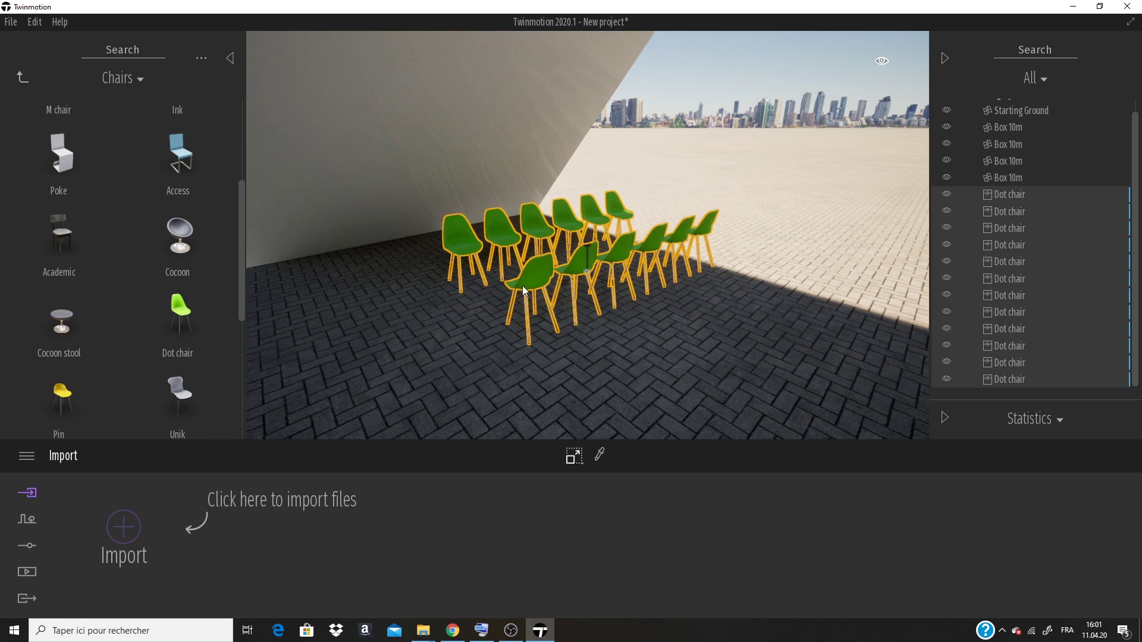
middle_click_drag(505, 302, 505, 294, "shift")
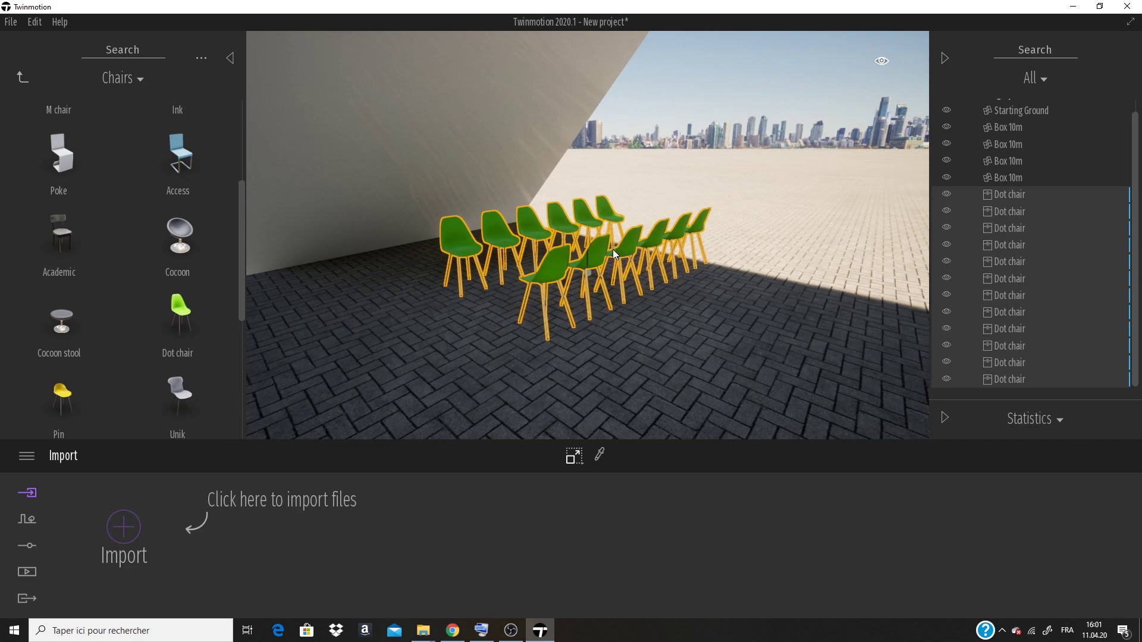
middle_click_drag(612, 249, 743, 220, "shift")
scroll(706, 244, "down", 1)
left_click_drag(706, 248, 683, 257)
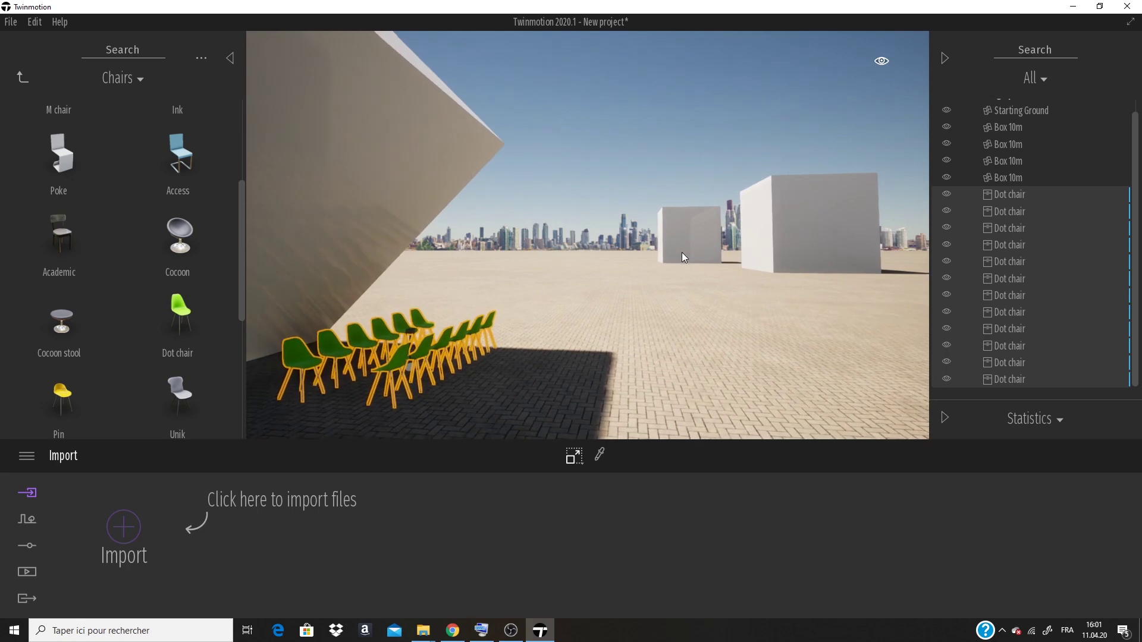
Travel forward past the boxes onto the open ground, select the Starting Ground and look around at the skyline
key("Up")
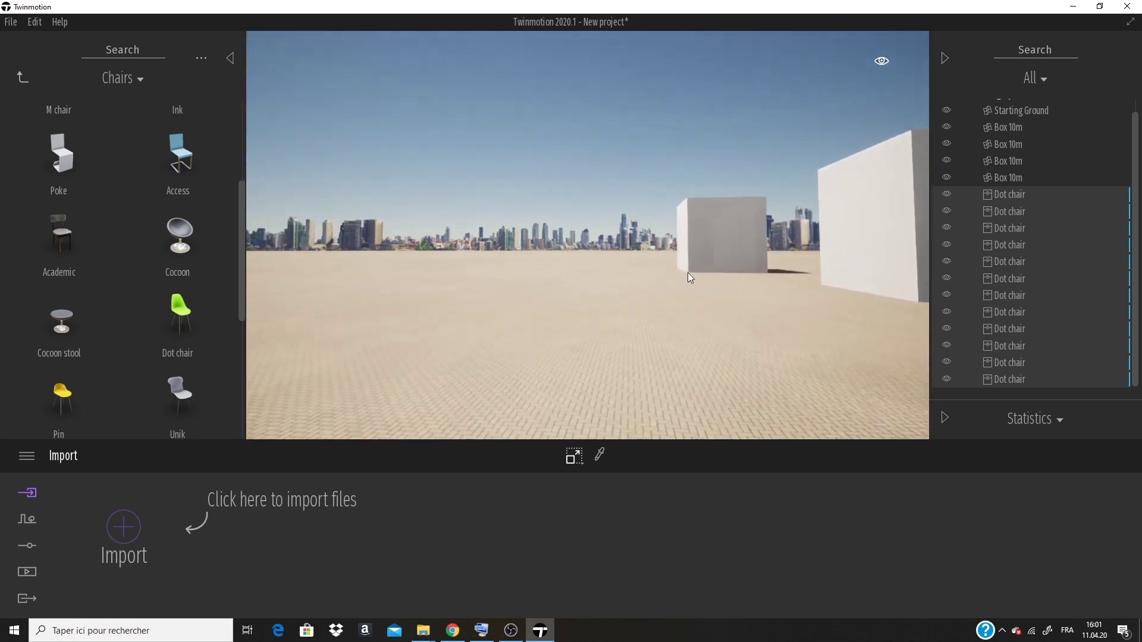
key("Up")
right_click_drag(601, 262, 534, 261)
right_click_drag(662, 260, 630, 262)
left_click_drag(669, 262, 706, 278)
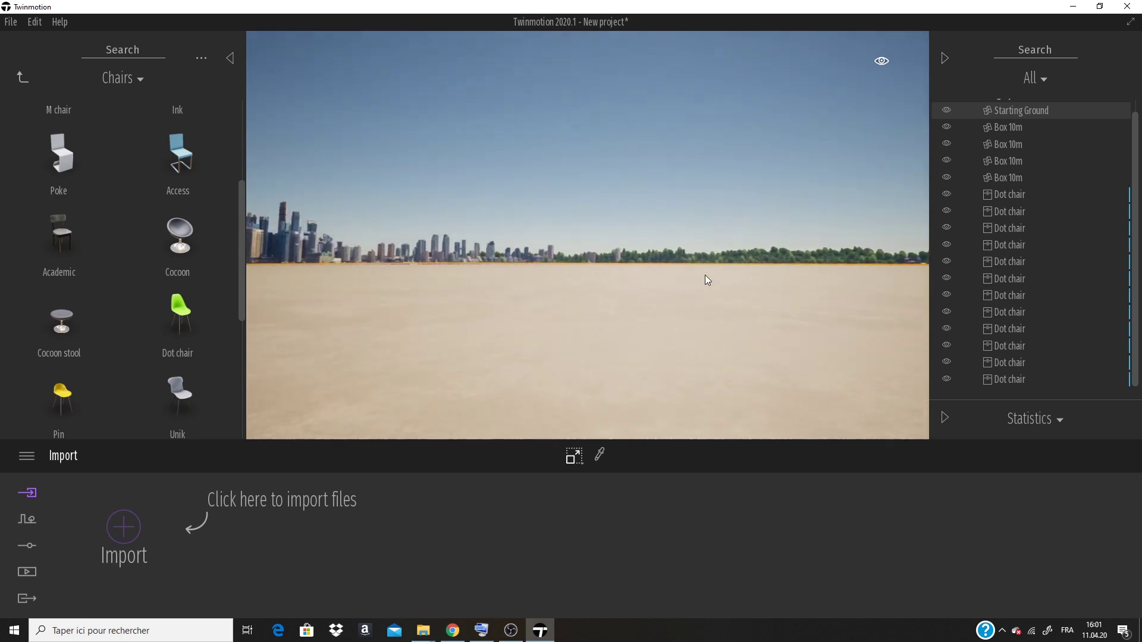
right_click_drag(520, 270, 480, 269)
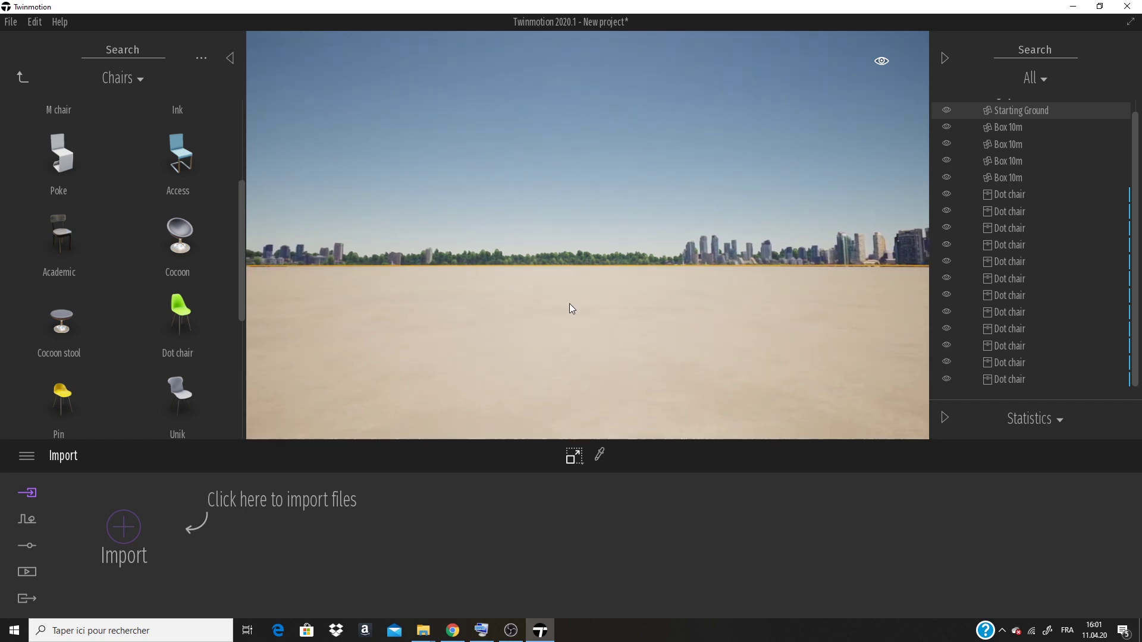
right_click_drag(569, 303, 517, 305)
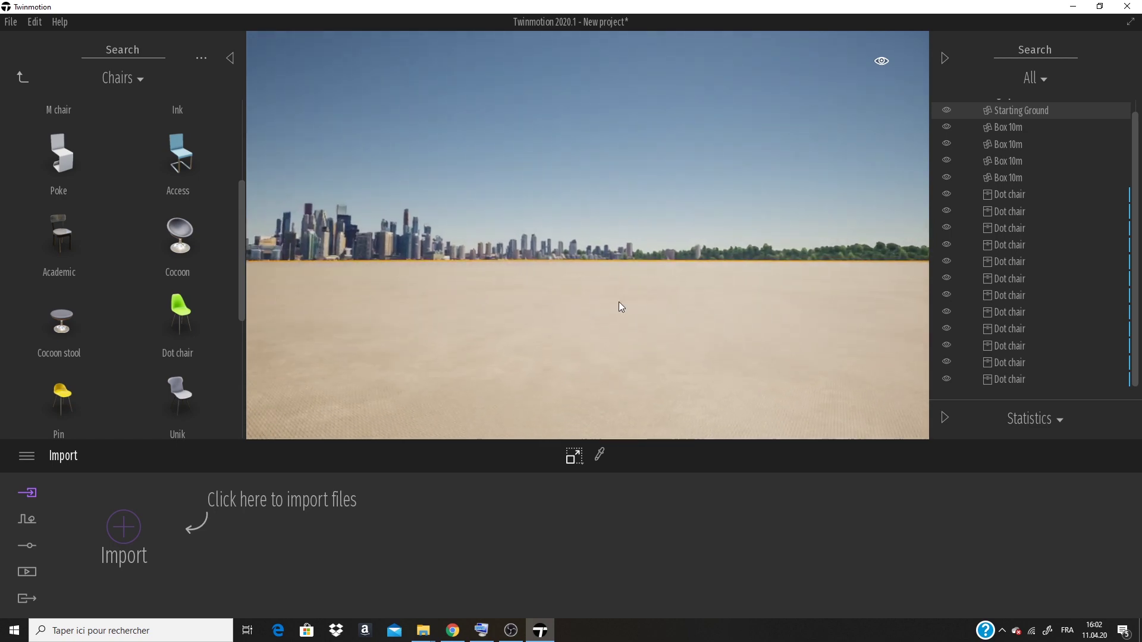
right_click_drag(637, 294, 890, 274)
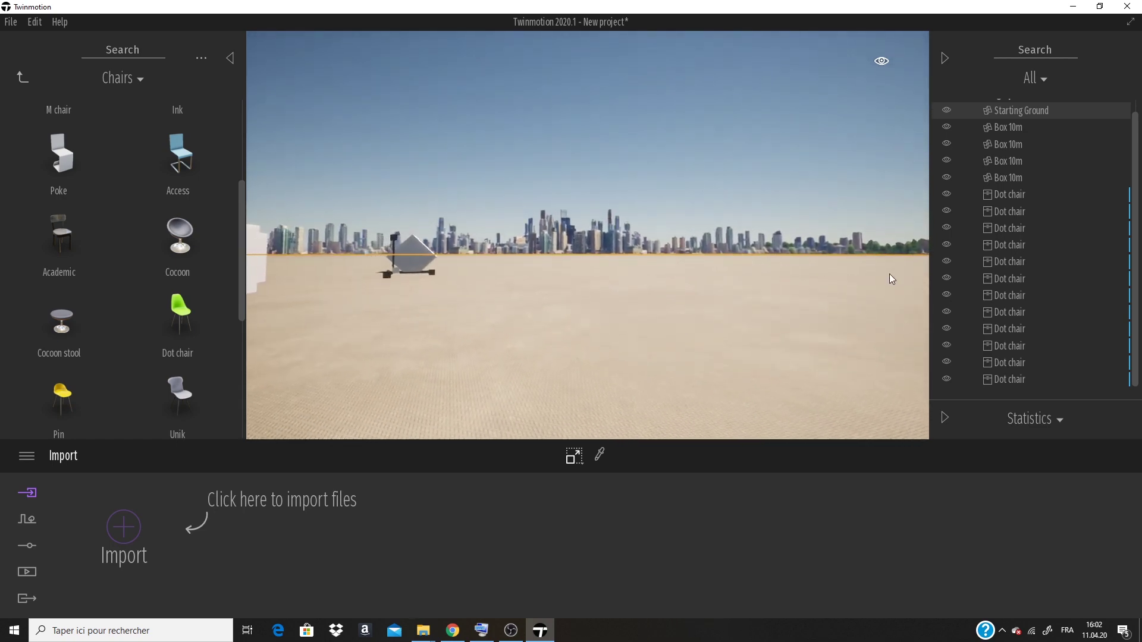
Practise shifting the camera sideways and changing its height above and below the ground, ending above the ground
key("Left")
key("Page_Up")
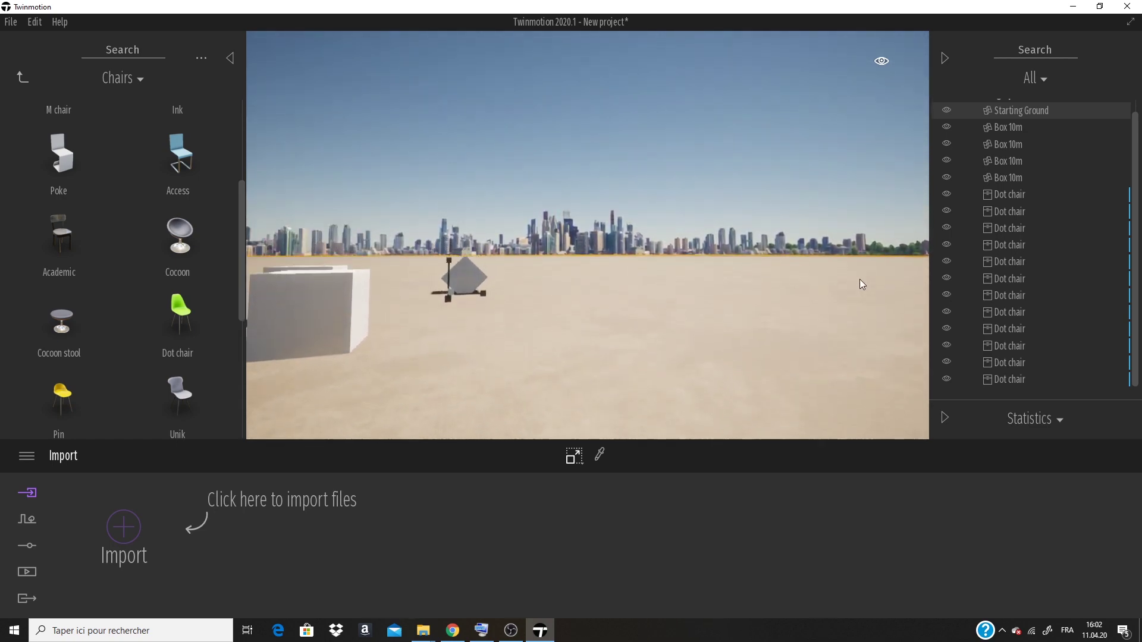
key("Page_Down")
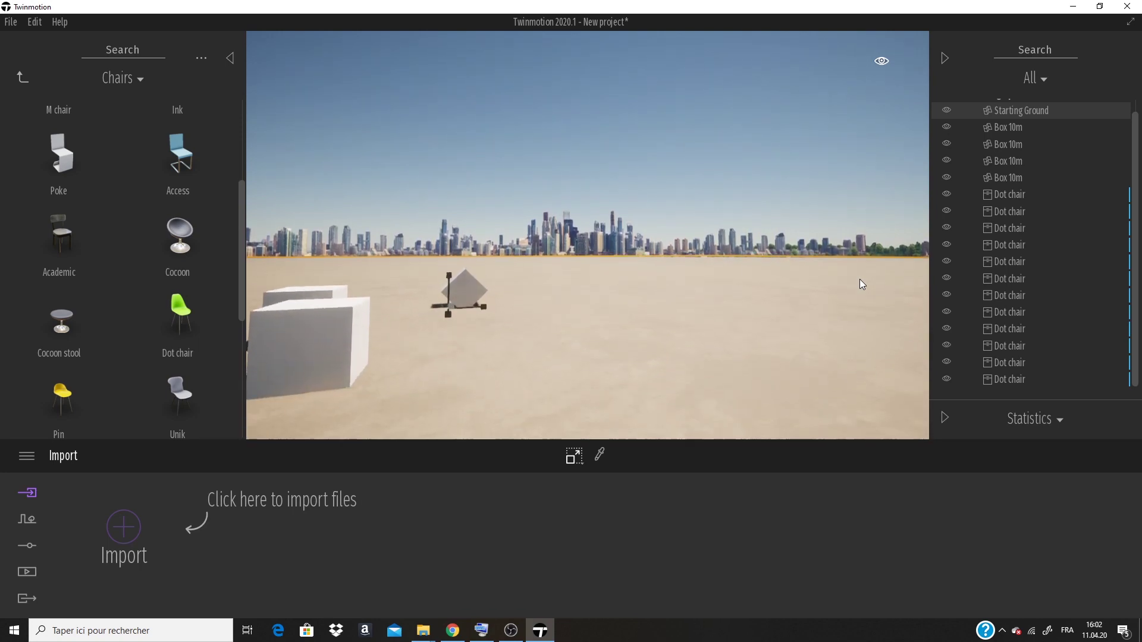
key("Down")
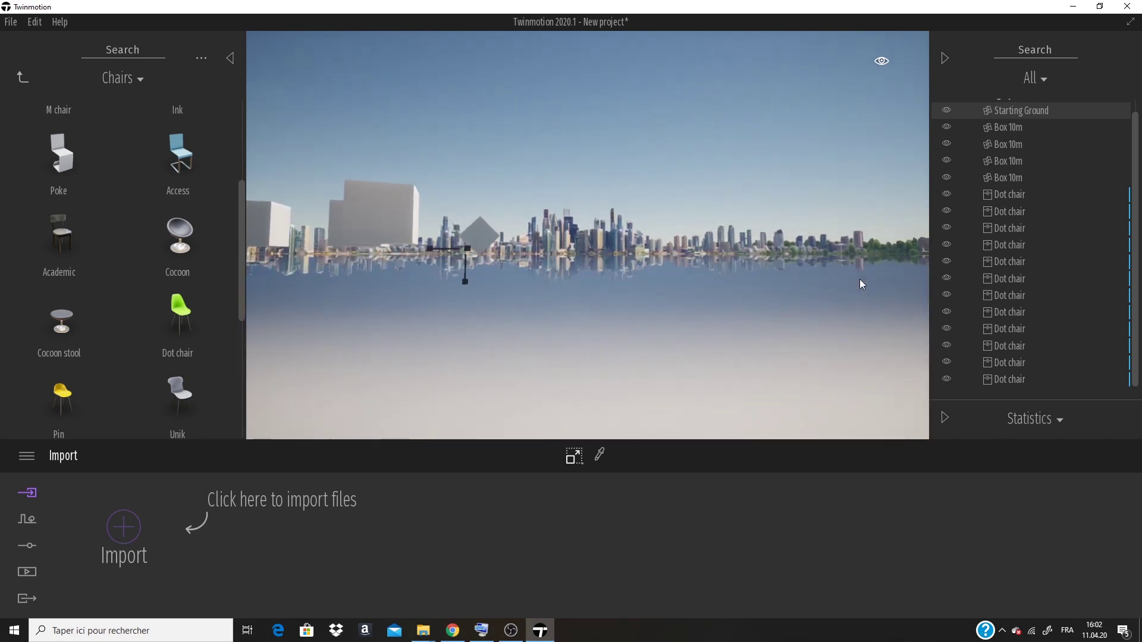
key("Up")
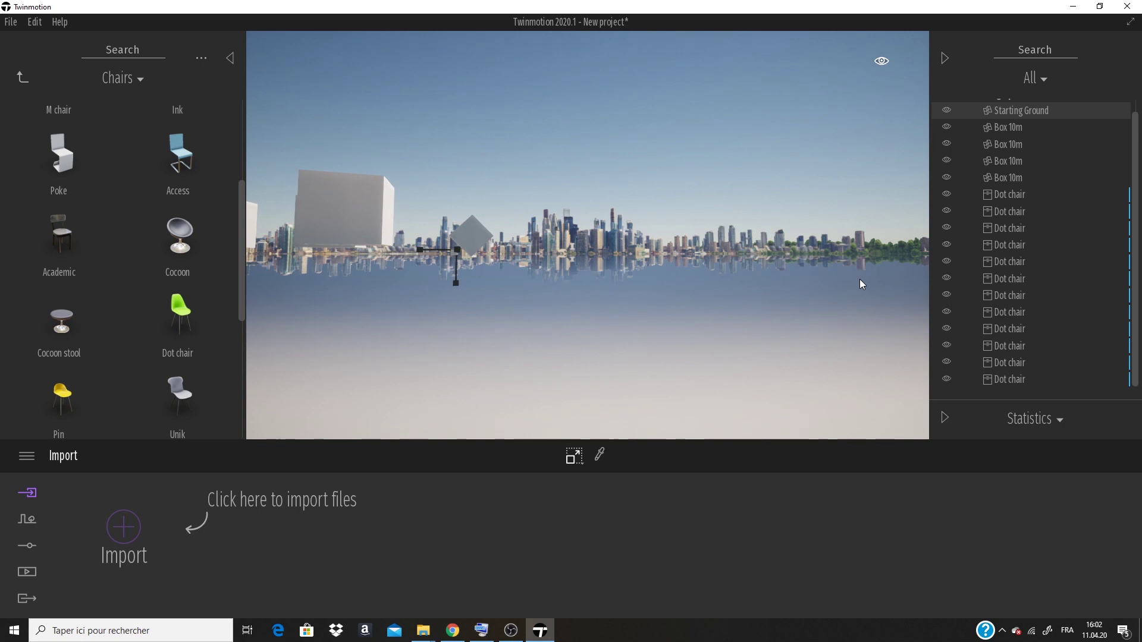
scroll(859, 280, "up", 3)
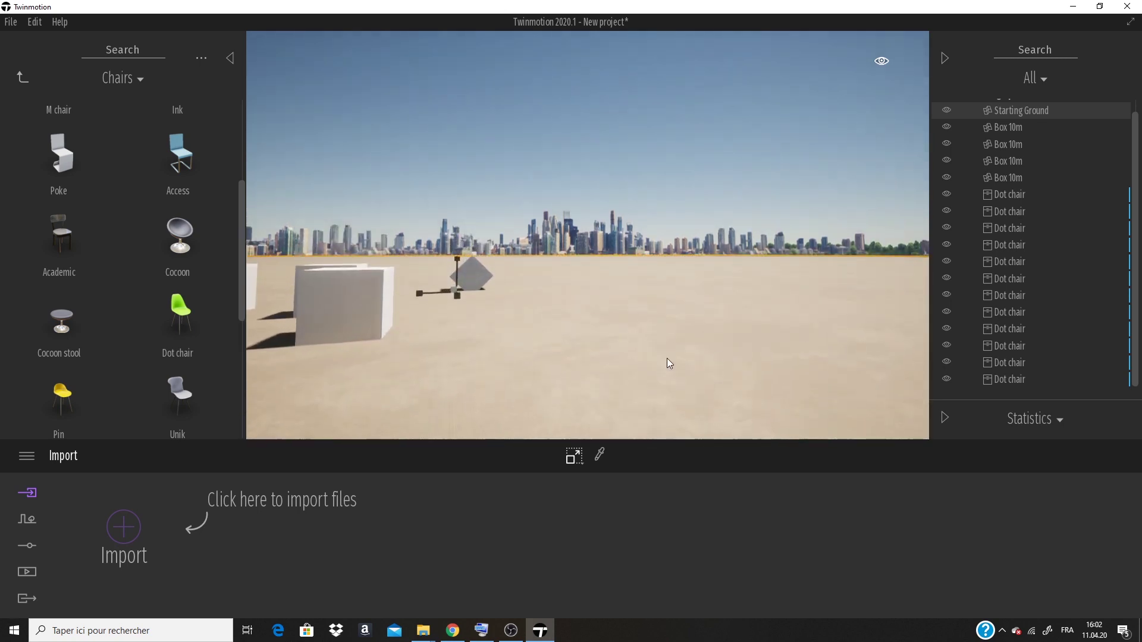
Select the middle Box 10m of the group and examine it by orbiting and turning the camera from several angles
middle_click_drag(859, 280, 528, 235, "shift")
left_click(563, 190)
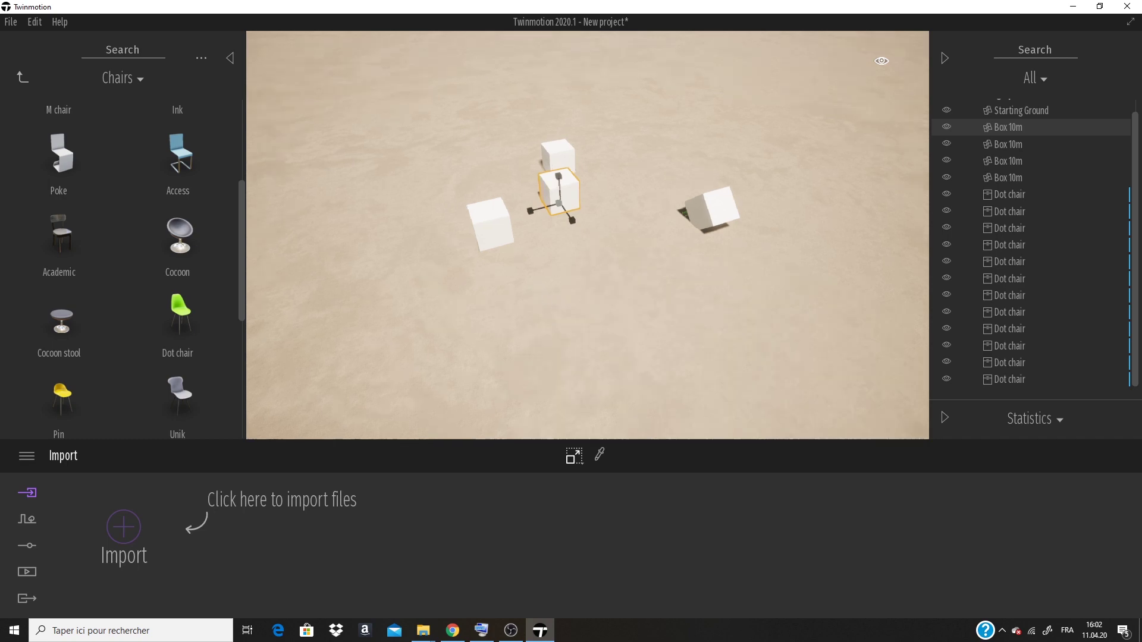
middle_click_drag(541, 292, 625, 214, "shift")
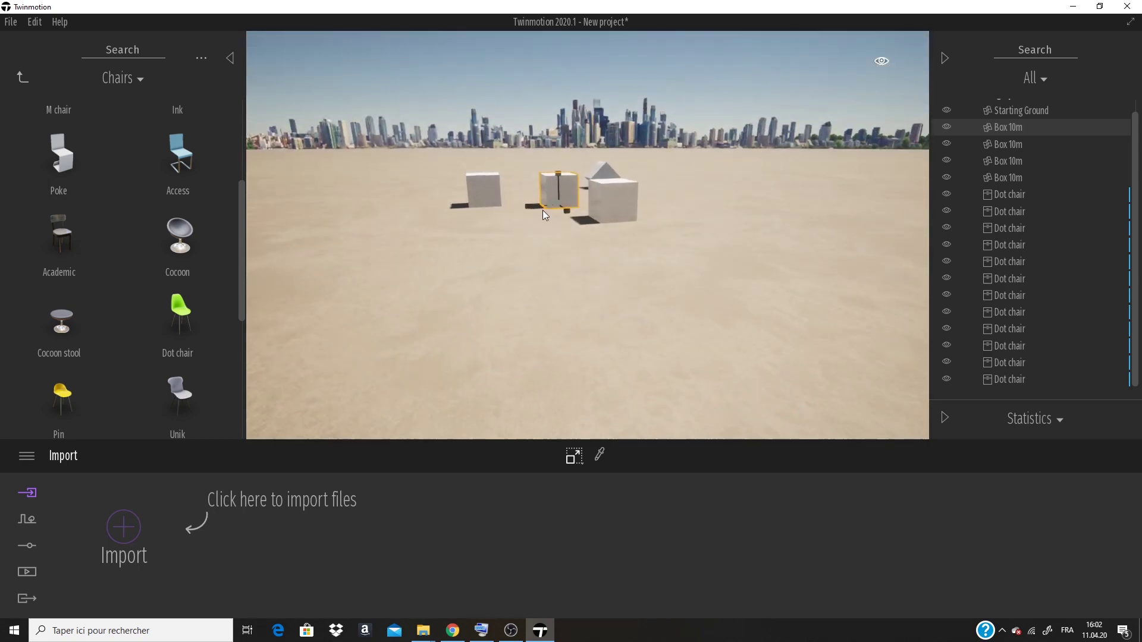
right_click_drag(542, 213, 543, 179)
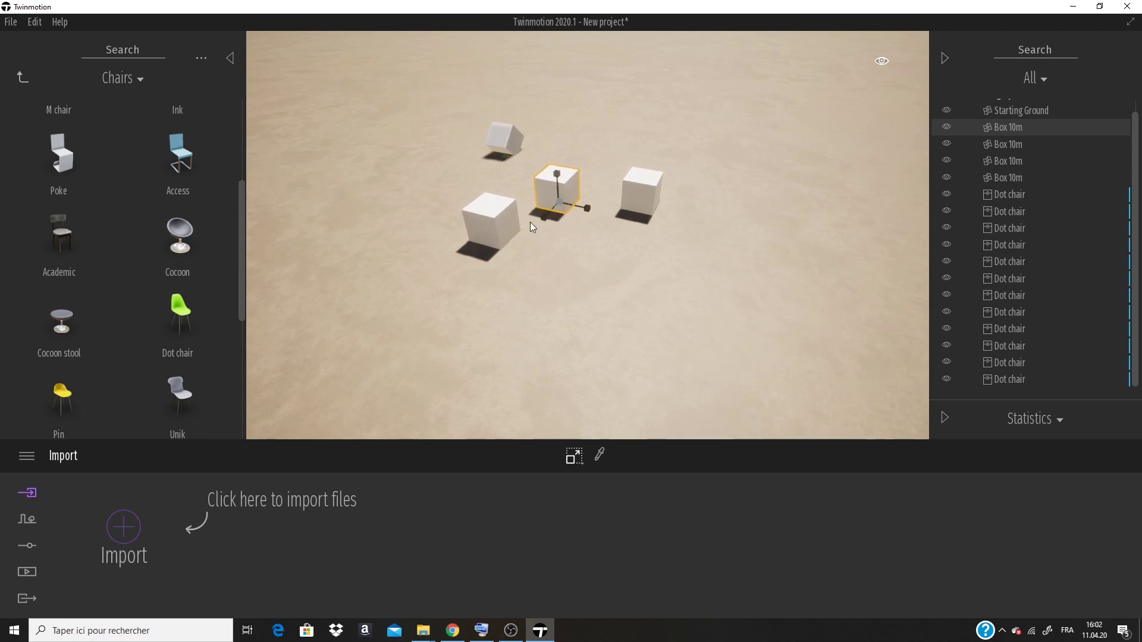
right_click_drag(536, 222, 557, 210)
Return from the Chairs folder to the Livingroom category of the library
left_click(20, 76)
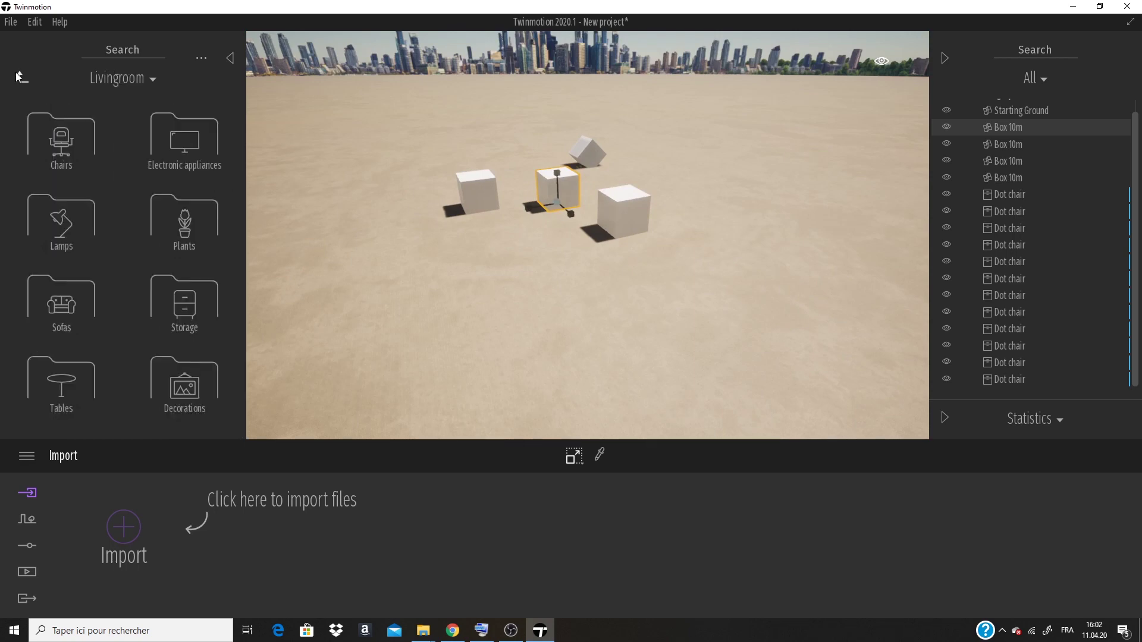